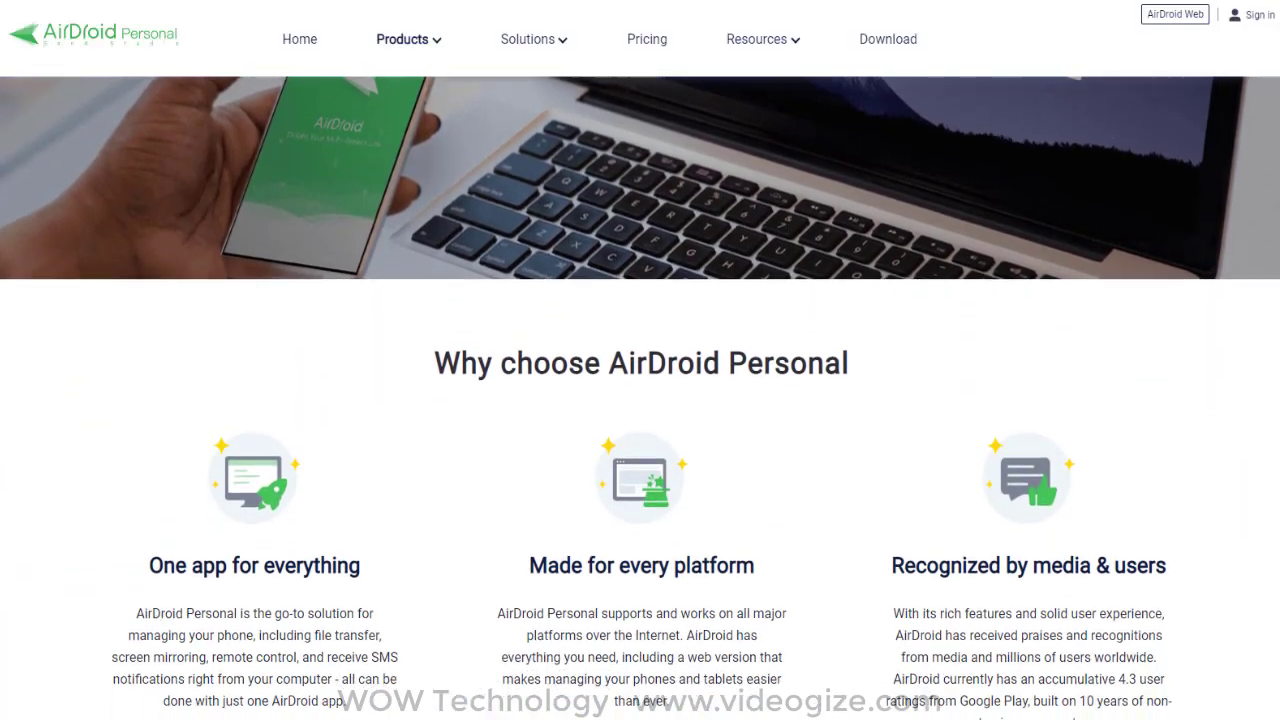
Scroll the AirDroid Personal product page past its feature sections to Notifications & SMS Management.
{"action": "scroll", "coordinate": [640, 400], "scroll_direction": "down", "scroll_amount": 1}
{"action": "scroll", "coordinate": [640, 400], "scroll_direction": "down", "scroll_amount": 1}
{"action": "scroll", "coordinate": [640, 400], "scroll_direction": "down", "scroll_amount": 1}
{"action": "scroll", "coordinate": [640, 400], "scroll_direction": "down", "scroll_amount": 1}
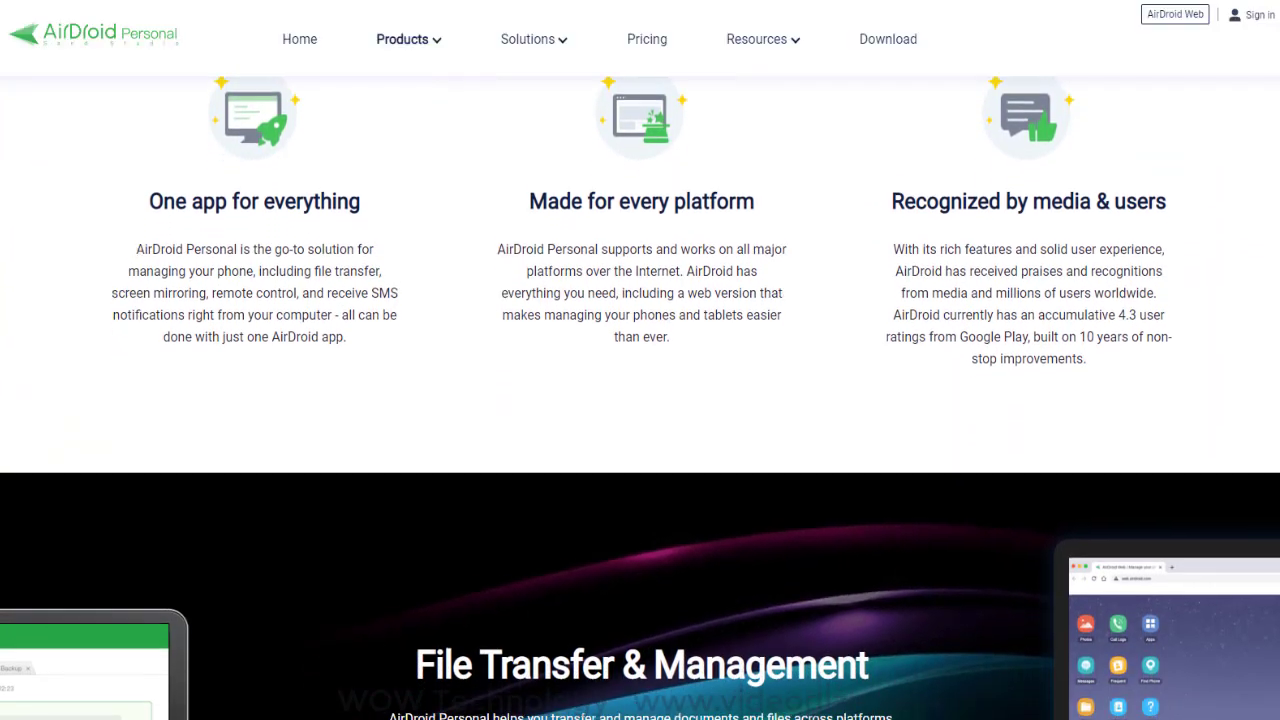
{"action": "scroll", "coordinate": [640, 400], "scroll_direction": "down", "scroll_amount": 1}
{"action": "scroll", "coordinate": [640, 400], "scroll_direction": "down", "scroll_amount": 1}
{"action": "scroll", "coordinate": [640, 400], "scroll_direction": "down", "scroll_amount": 1}
{"action": "scroll", "coordinate": [640, 400], "scroll_direction": "down", "scroll_amount": 1}
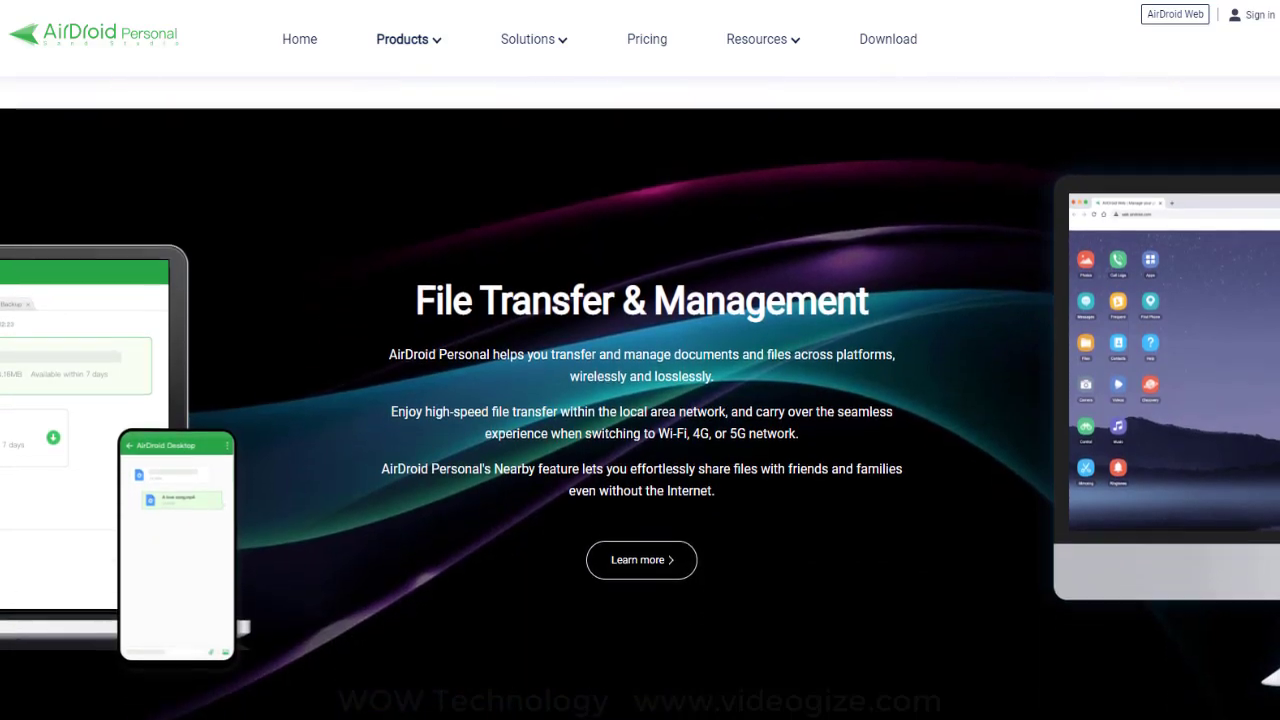
{"action": "scroll", "coordinate": [640, 400], "scroll_direction": "down", "scroll_amount": 1}
{"action": "scroll", "coordinate": [640, 400], "scroll_direction": "down", "scroll_amount": 1}
{"action": "scroll", "coordinate": [640, 400], "scroll_direction": "down", "scroll_amount": 1}
{"action": "scroll", "coordinate": [640, 400], "scroll_direction": "down", "scroll_amount": 1}
{"action": "scroll", "coordinate": [640, 400], "scroll_direction": "down", "scroll_amount": 1}
{"action": "scroll", "coordinate": [640, 400], "scroll_direction": "down", "scroll_amount": 1}
{"action": "scroll", "coordinate": [640, 400], "scroll_direction": "down", "scroll_amount": 1}
{"action": "scroll", "coordinate": [640, 400], "scroll_direction": "down", "scroll_amount": 1}
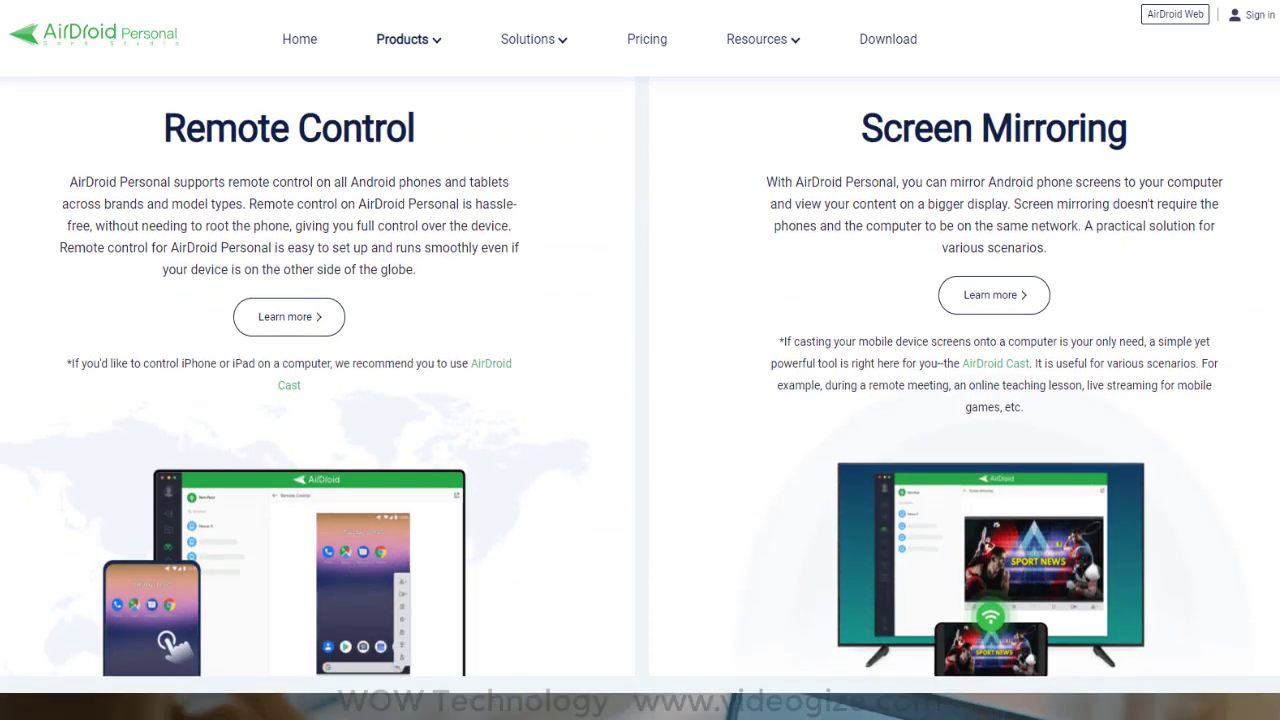
{"action": "scroll", "coordinate": [640, 400], "scroll_direction": "down", "scroll_amount": 1}
{"action": "scroll", "coordinate": [640, 400], "scroll_direction": "down", "scroll_amount": 1}
{"action": "scroll", "coordinate": [640, 400], "scroll_direction": "down", "scroll_amount": 1}
{"action": "scroll", "coordinate": [640, 400], "scroll_direction": "down", "scroll_amount": 1}
{"action": "scroll", "coordinate": [640, 400], "scroll_direction": "down", "scroll_amount": 1}
{"action": "scroll", "coordinate": [640, 400], "scroll_direction": "down", "scroll_amount": 1}
{"action": "scroll", "coordinate": [640, 400], "scroll_direction": "down", "scroll_amount": 1}
{"action": "scroll", "coordinate": [640, 400], "scroll_direction": "down", "scroll_amount": 1}
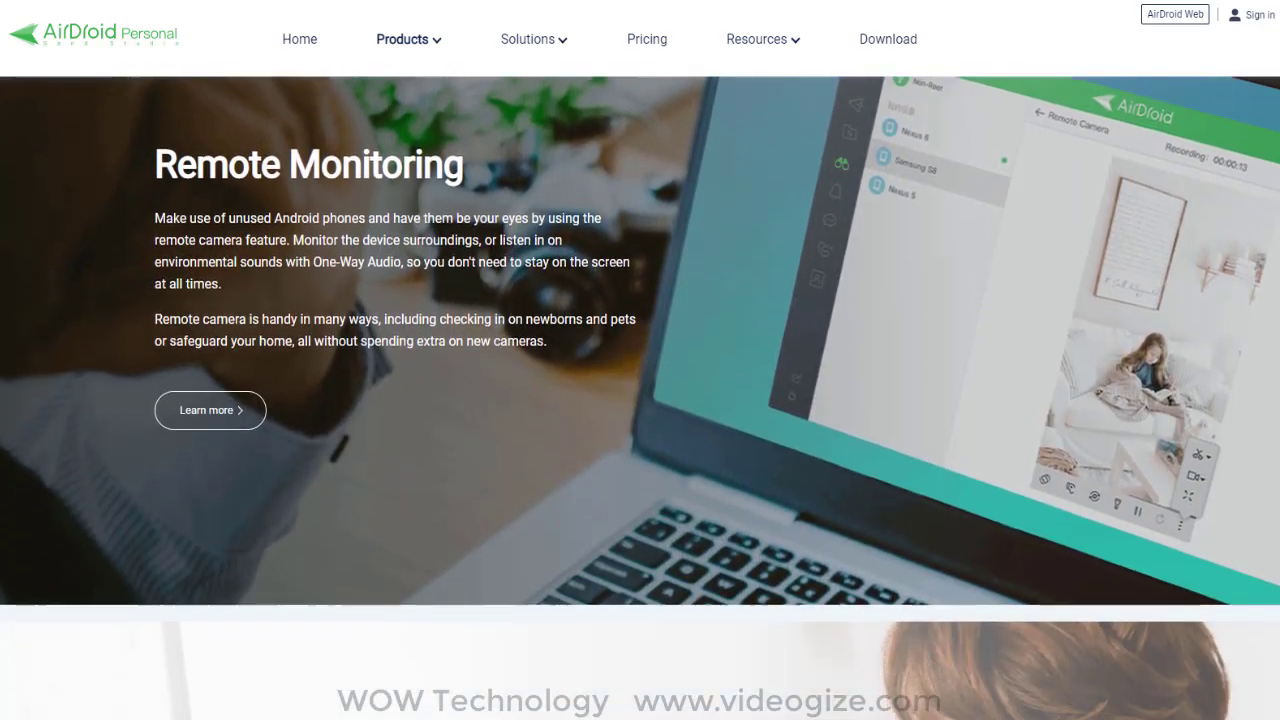
{"action": "scroll", "coordinate": [640, 400], "scroll_direction": "down", "scroll_amount": 1}
{"action": "scroll", "coordinate": [640, 400], "scroll_direction": "down", "scroll_amount": 1}
{"action": "scroll", "coordinate": [640, 400], "scroll_direction": "down", "scroll_amount": 1}
{"action": "scroll", "coordinate": [640, 400], "scroll_direction": "down", "scroll_amount": 1}
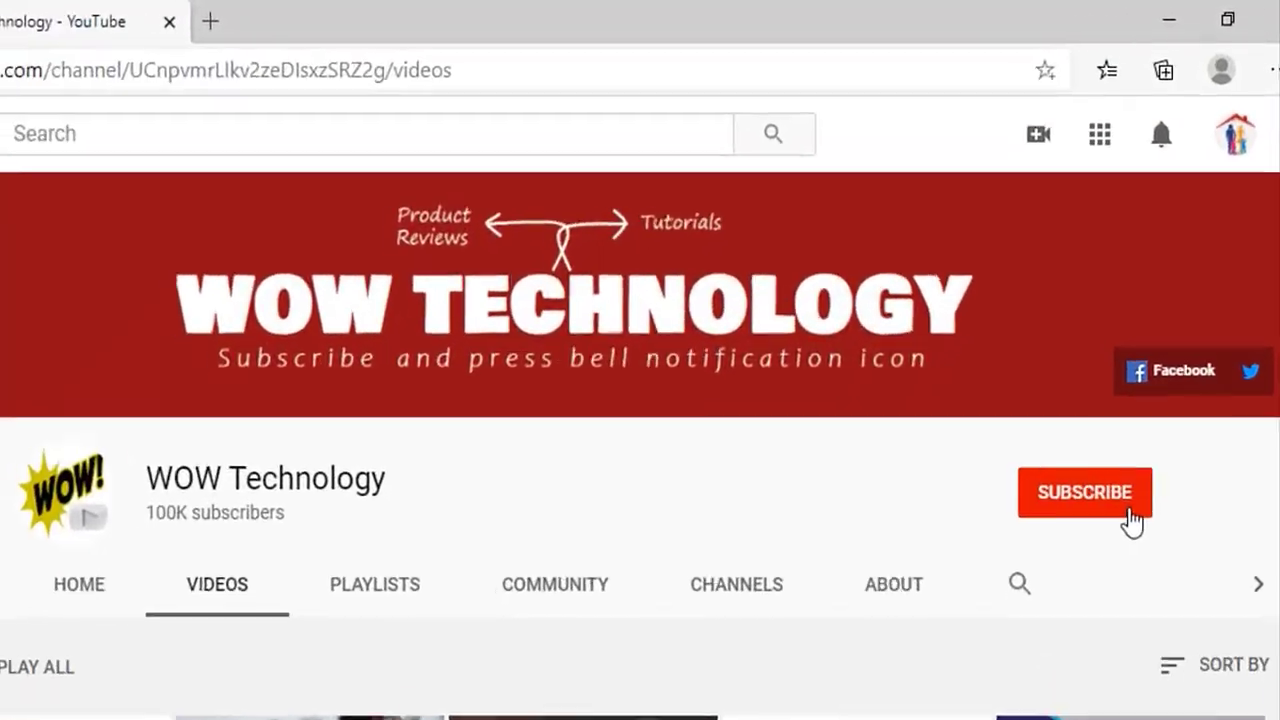
Subscribe to WOW Technology and set its notification bell to All.
{"action": "left_click", "coordinate": [1126, 512]}
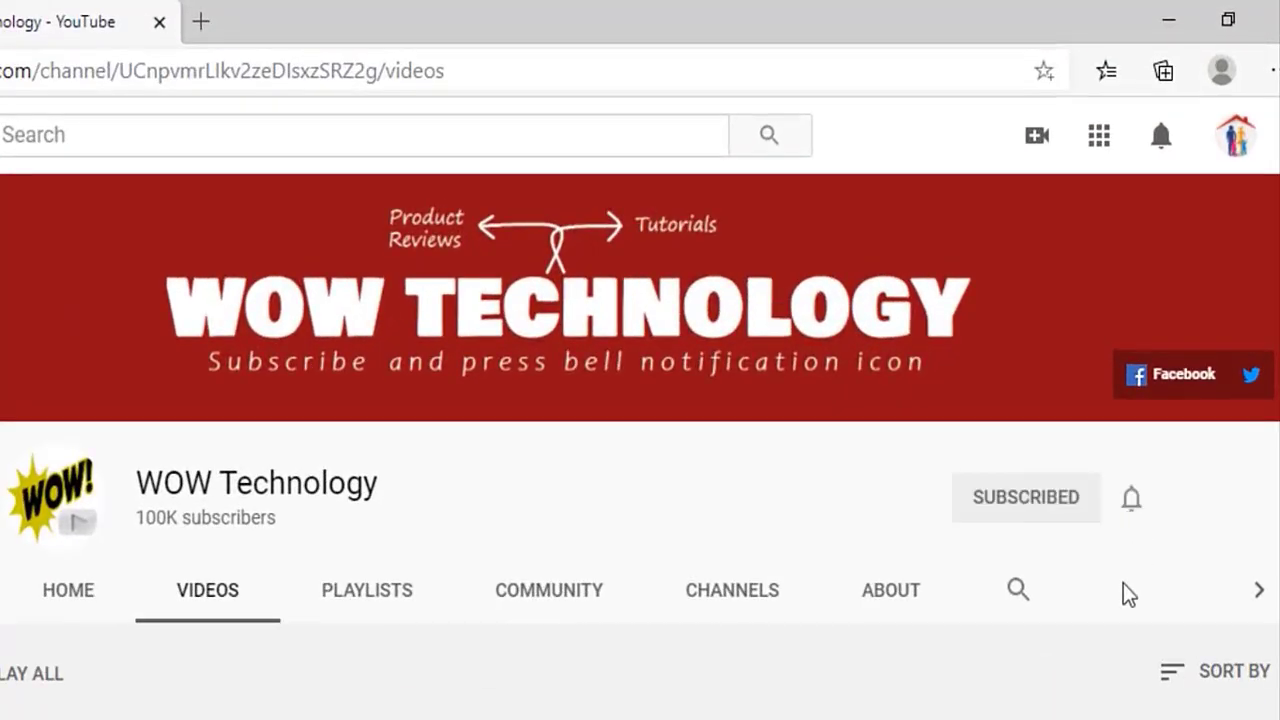
{"action": "left_click", "coordinate": [1133, 503]}
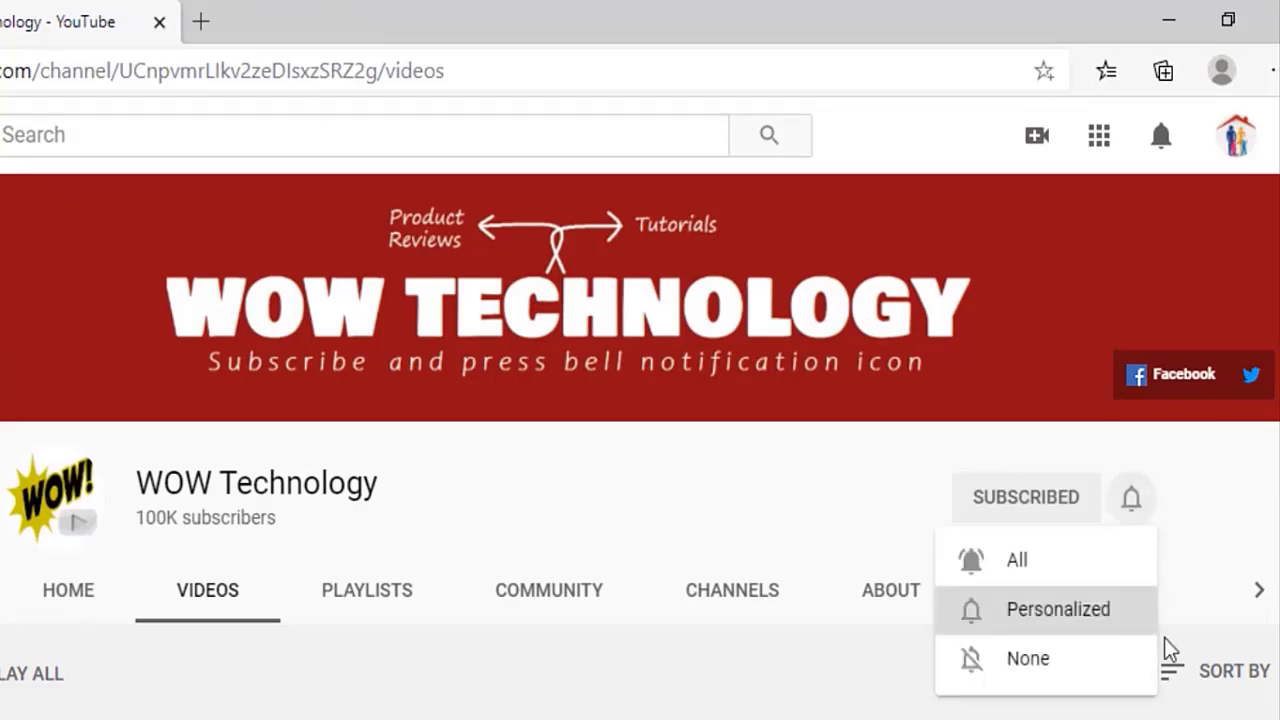
{"action": "left_click", "coordinate": [1137, 573]}
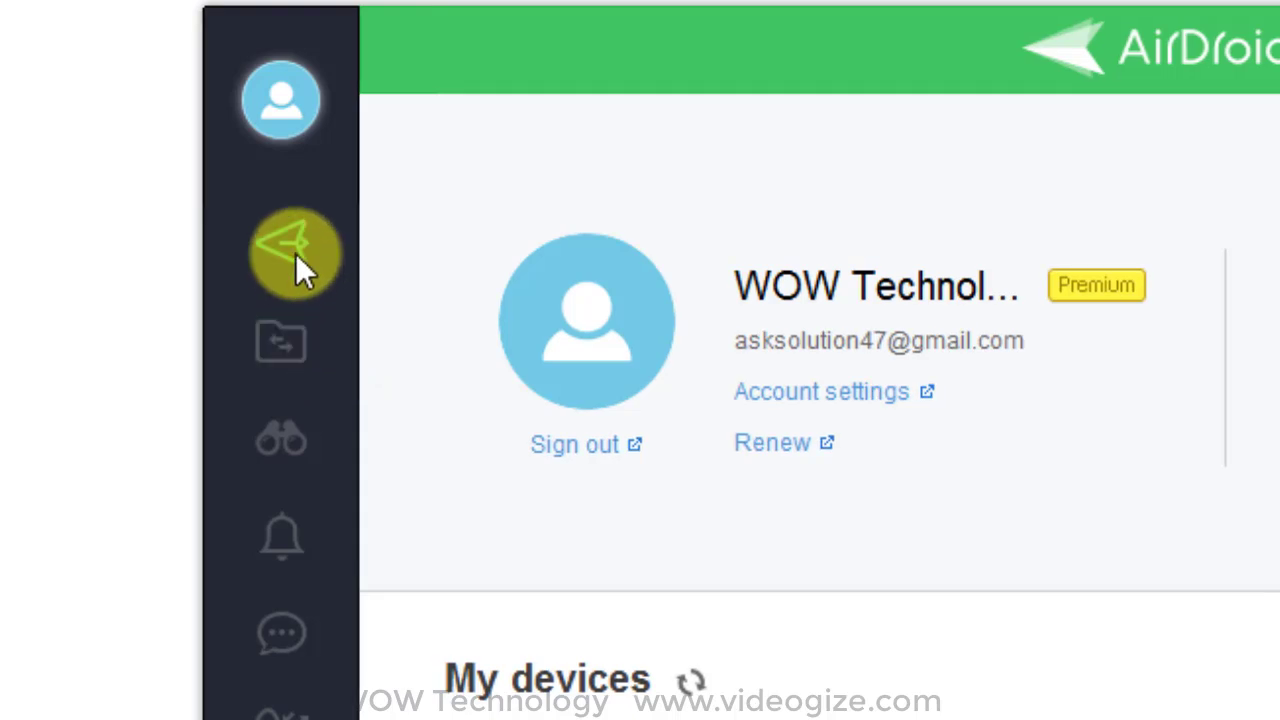
In the V2061 transfer chat, send an image file and the message 'You can send text too'.
{"action": "left_click", "coordinate": [210, 181]}
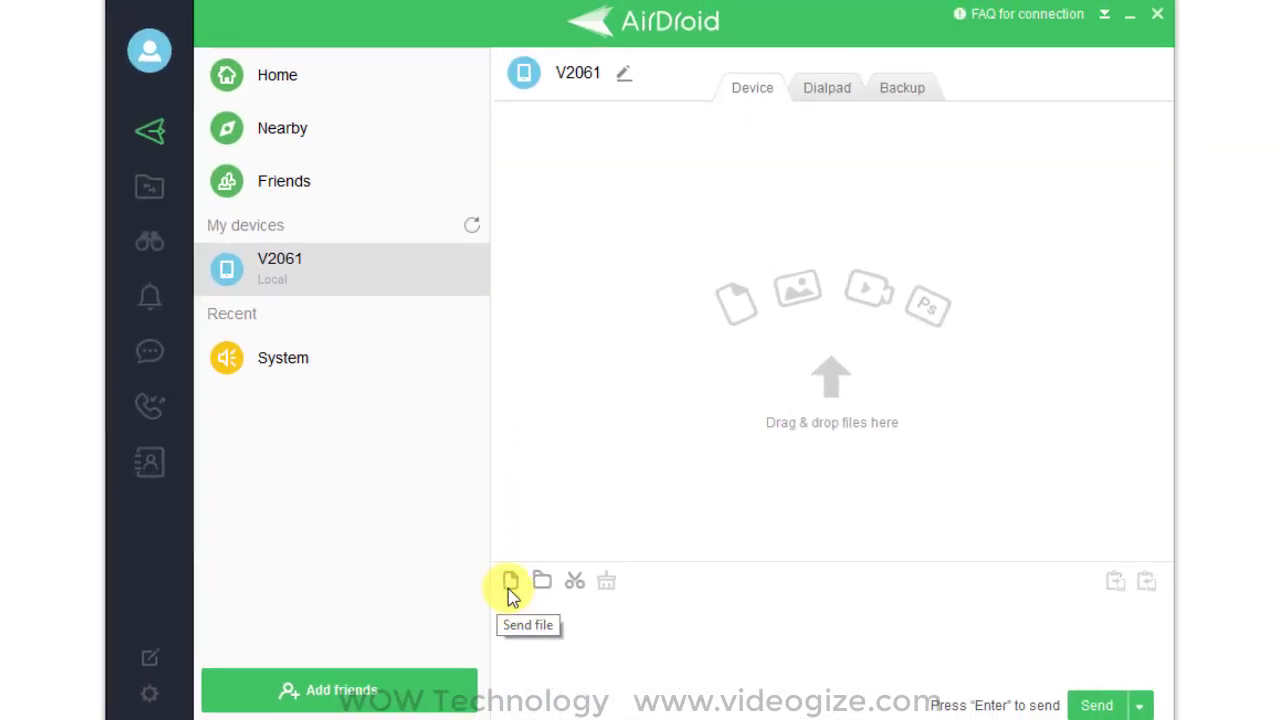
{"action": "left_click", "coordinate": [510, 582]}
{"action": "double_click", "coordinate": [487, 365]}
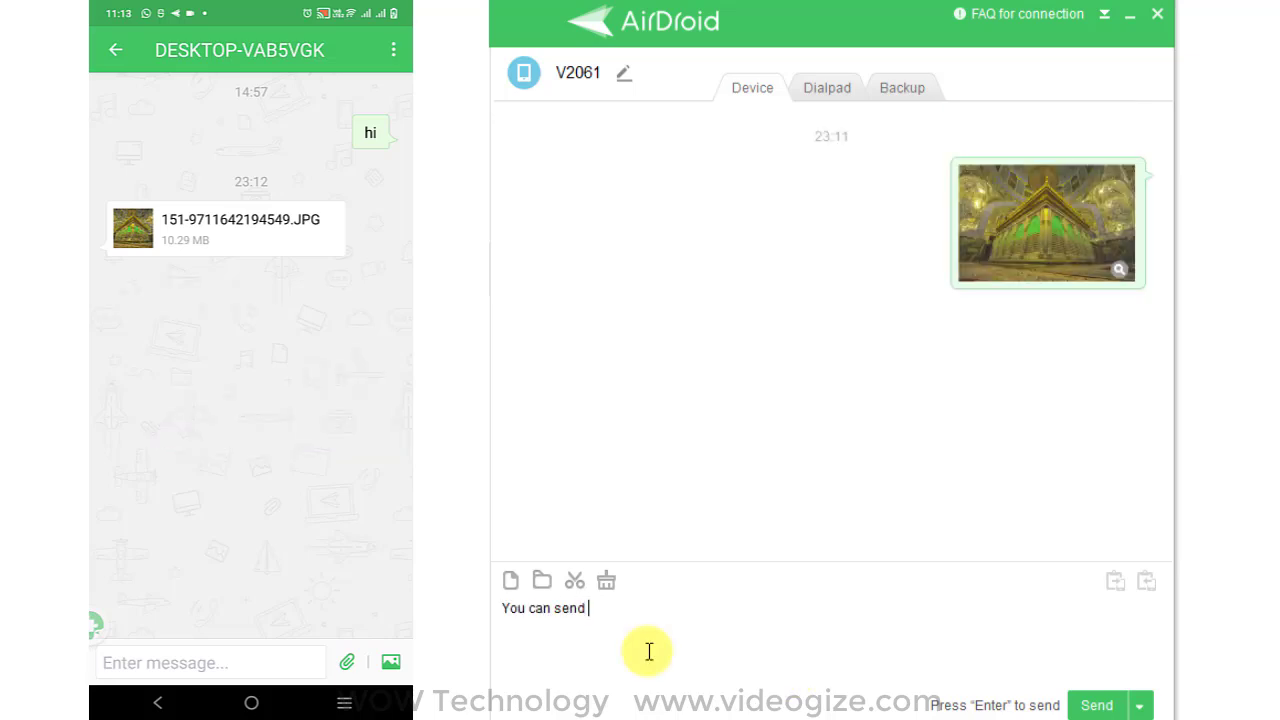
{"action": "left_click", "coordinate": [1090, 705]}
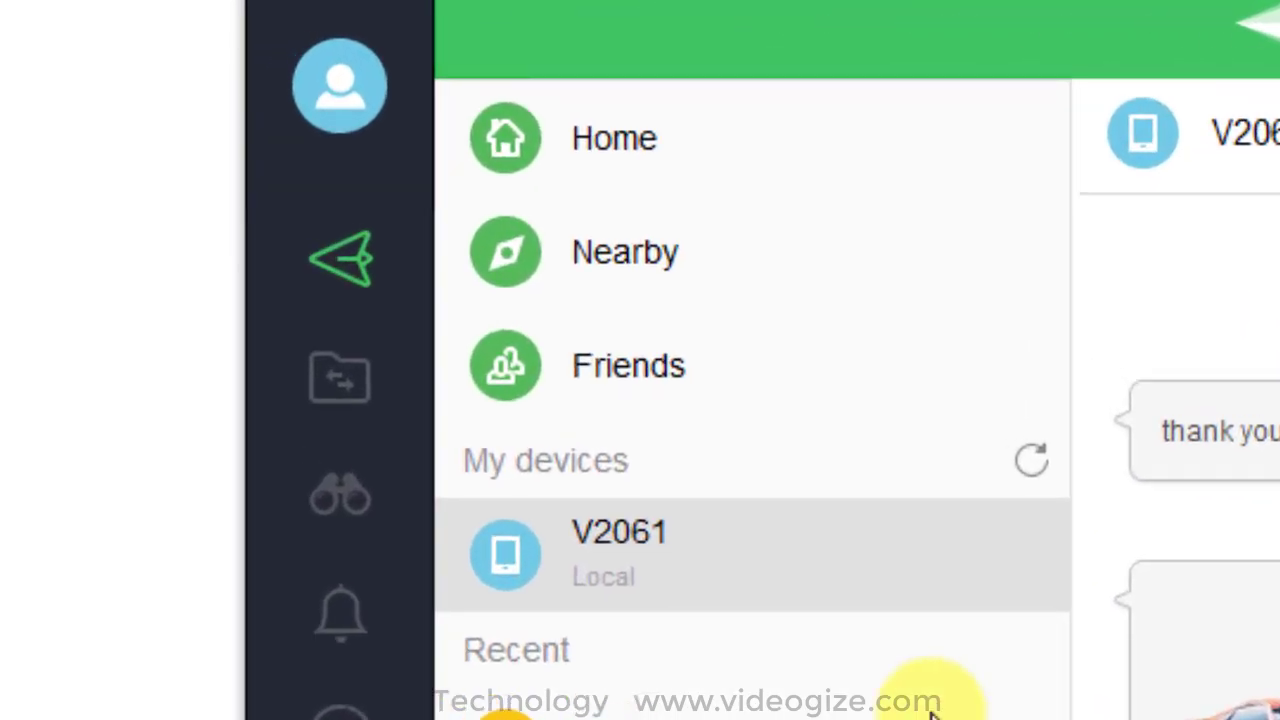
Browse V2061's Photos Screenshots album, then bring up its remote tools page.
{"action": "left_click", "coordinate": [340, 378]}
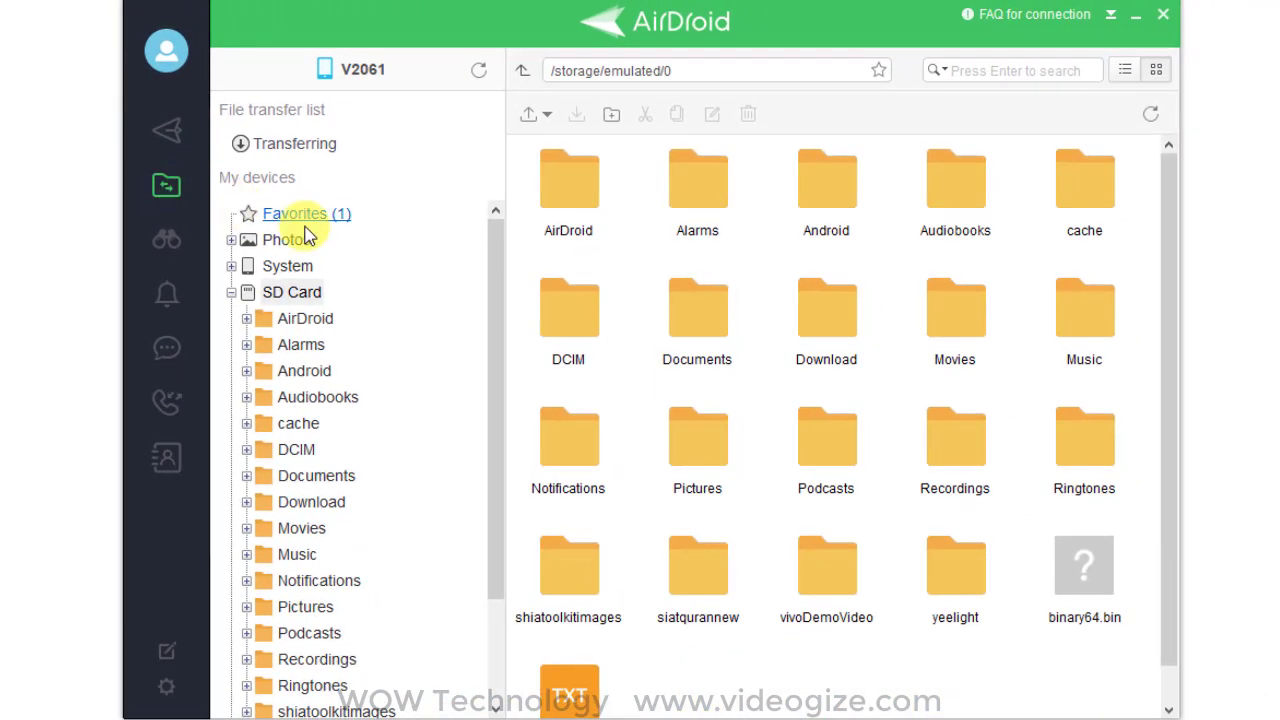
{"action": "left_click", "coordinate": [231, 292]}
{"action": "left_click", "coordinate": [231, 240]}
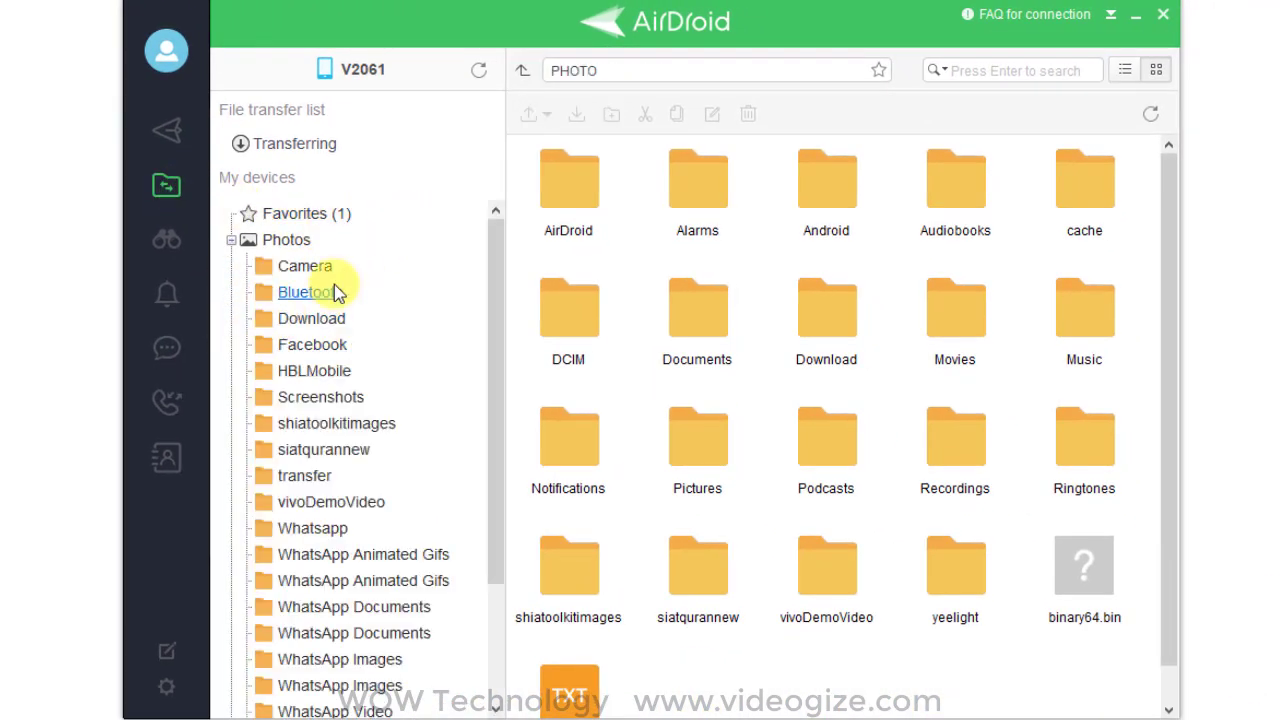
{"action": "left_click", "coordinate": [350, 397]}
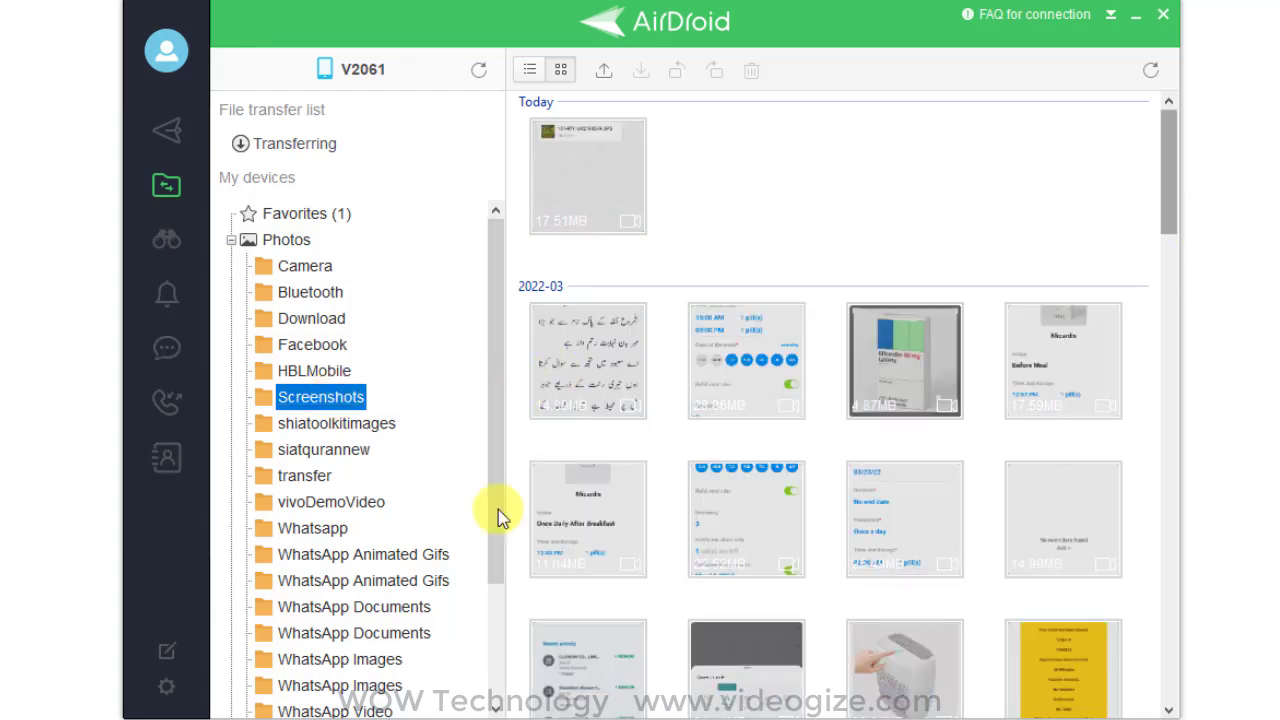
{"action": "left_click_drag", "start_coordinate": [491, 600], "coordinate": [491, 671]}
{"action": "mouse_move", "coordinate": [1168, 122]}
{"action": "left_mouse_down"}
{"action": "mouse_move", "coordinate": [1180, 236]}
{"action": "mouse_move", "coordinate": [1160, 694]}
{"action": "left_mouse_up"}
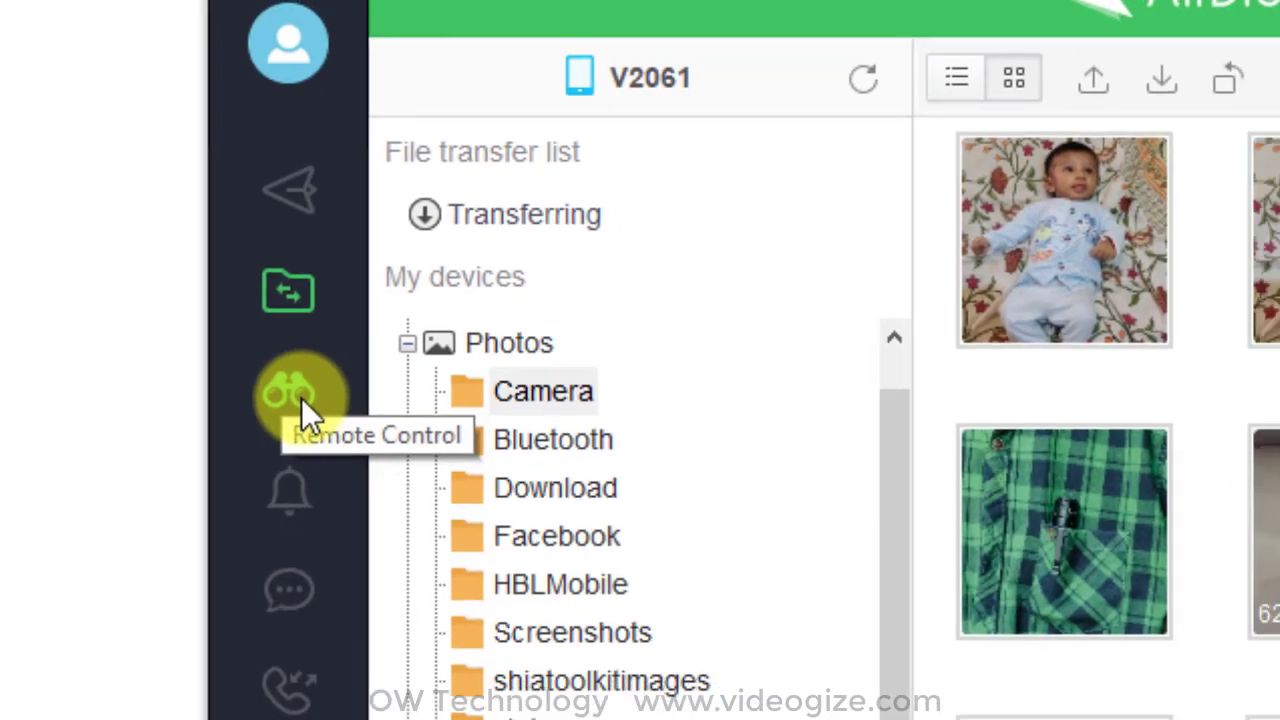
{"action": "left_click", "coordinate": [301, 399]}
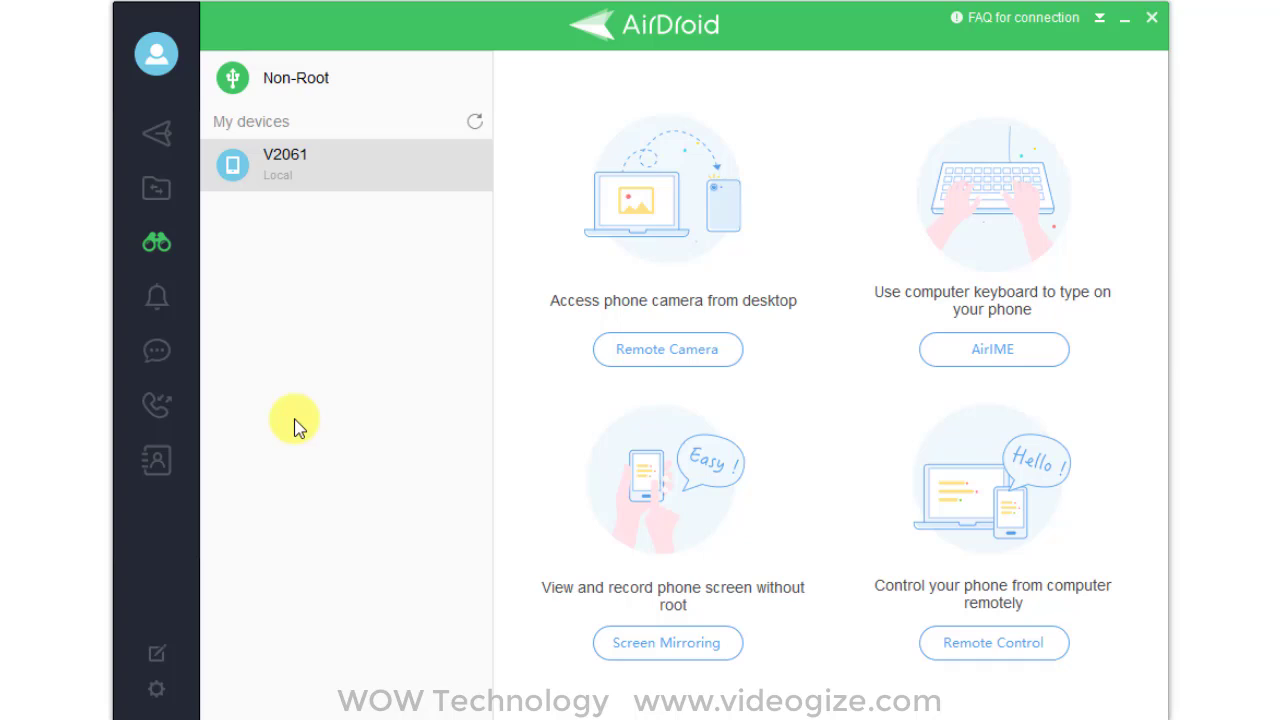
{"action": "left_click", "coordinate": [682, 360]}
{"action": "left_click", "coordinate": [626, 646]}
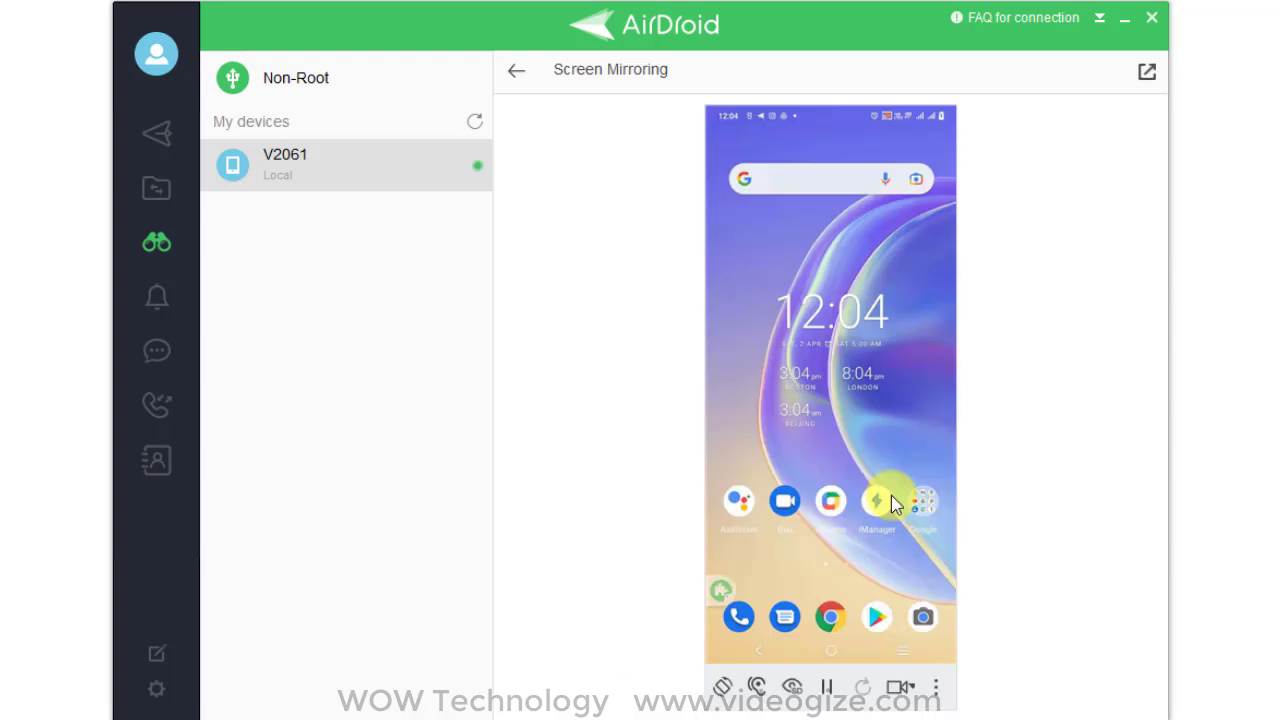
{"action": "scroll", "coordinate": [891, 495], "scroll_direction": "down", "scroll_amount": 3}
{"action": "scroll", "coordinate": [891, 495], "scroll_direction": "down", "scroll_amount": 3}
{"action": "scroll", "coordinate": [891, 495], "scroll_direction": "down", "scroll_amount": 3}
{"action": "scroll", "coordinate": [891, 495], "scroll_direction": "down", "scroll_amount": 3}
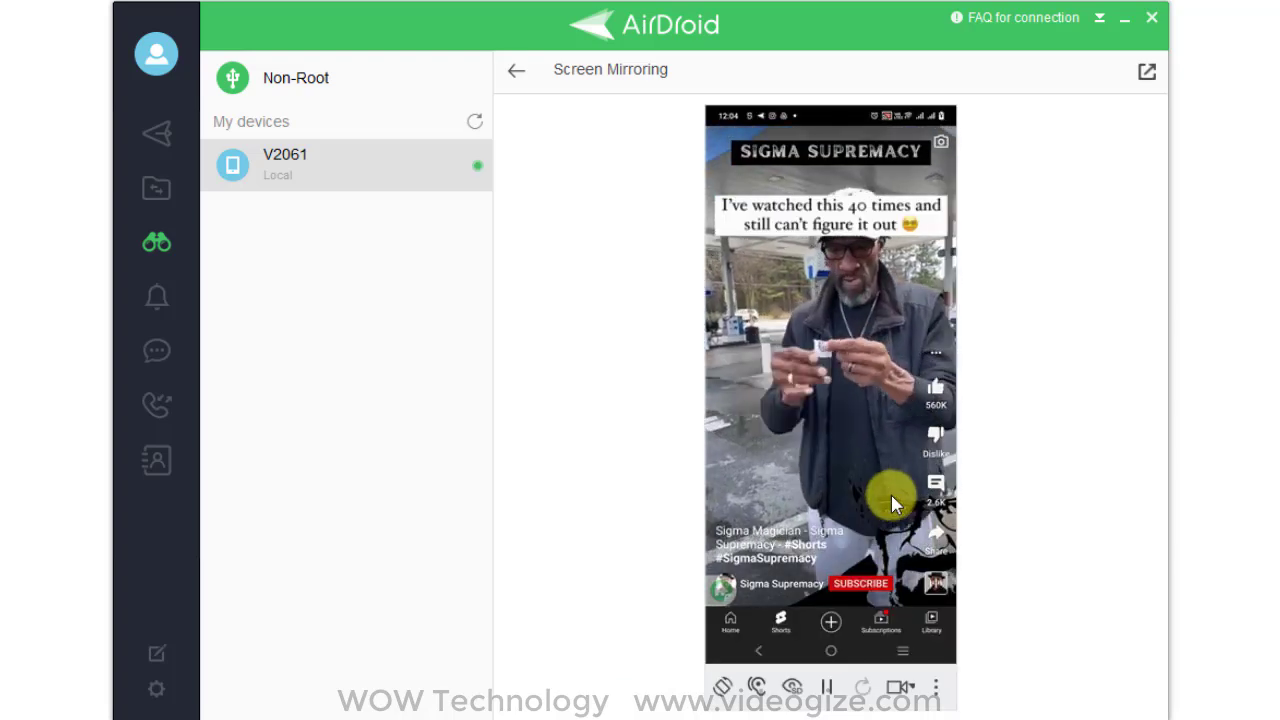
{"action": "scroll", "coordinate": [891, 505], "scroll_direction": "down", "scroll_amount": 2}
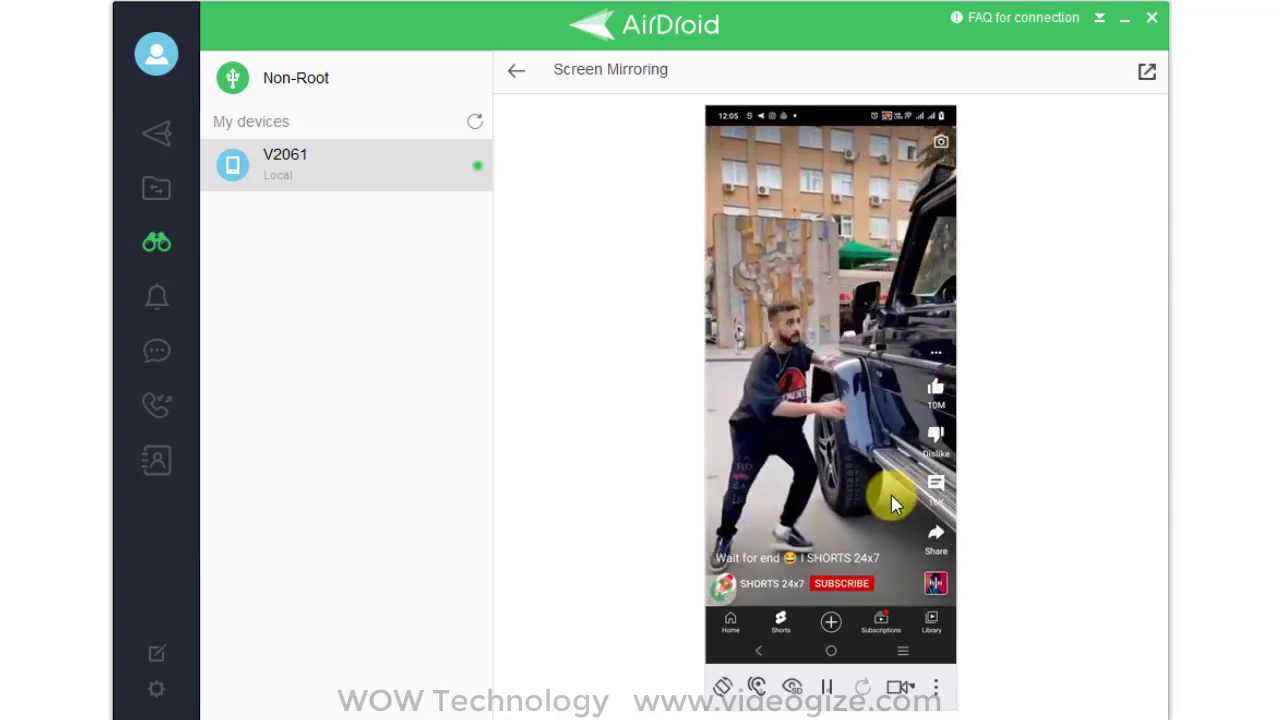
{"action": "scroll", "coordinate": [891, 505], "scroll_direction": "down", "scroll_amount": 2}
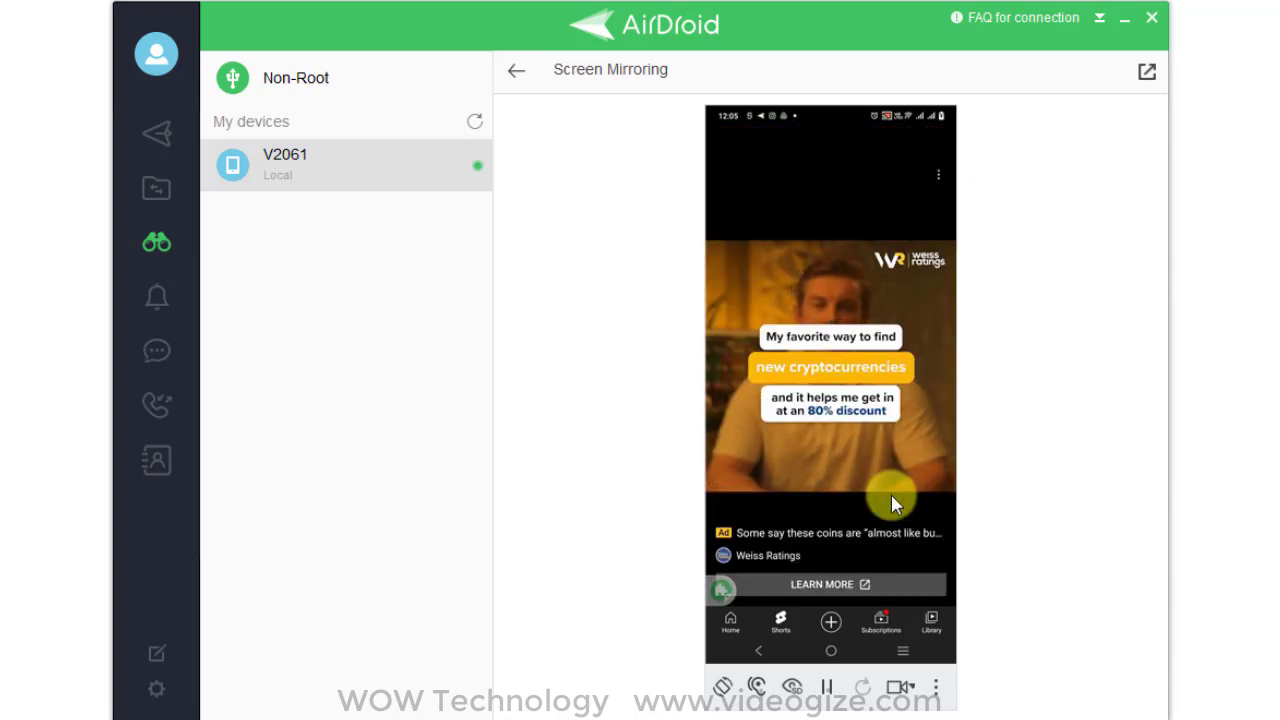
{"action": "scroll", "coordinate": [891, 495], "scroll_direction": "down", "scroll_amount": 3}
{"action": "scroll", "coordinate": [891, 495], "scroll_direction": "down", "scroll_amount": 3}
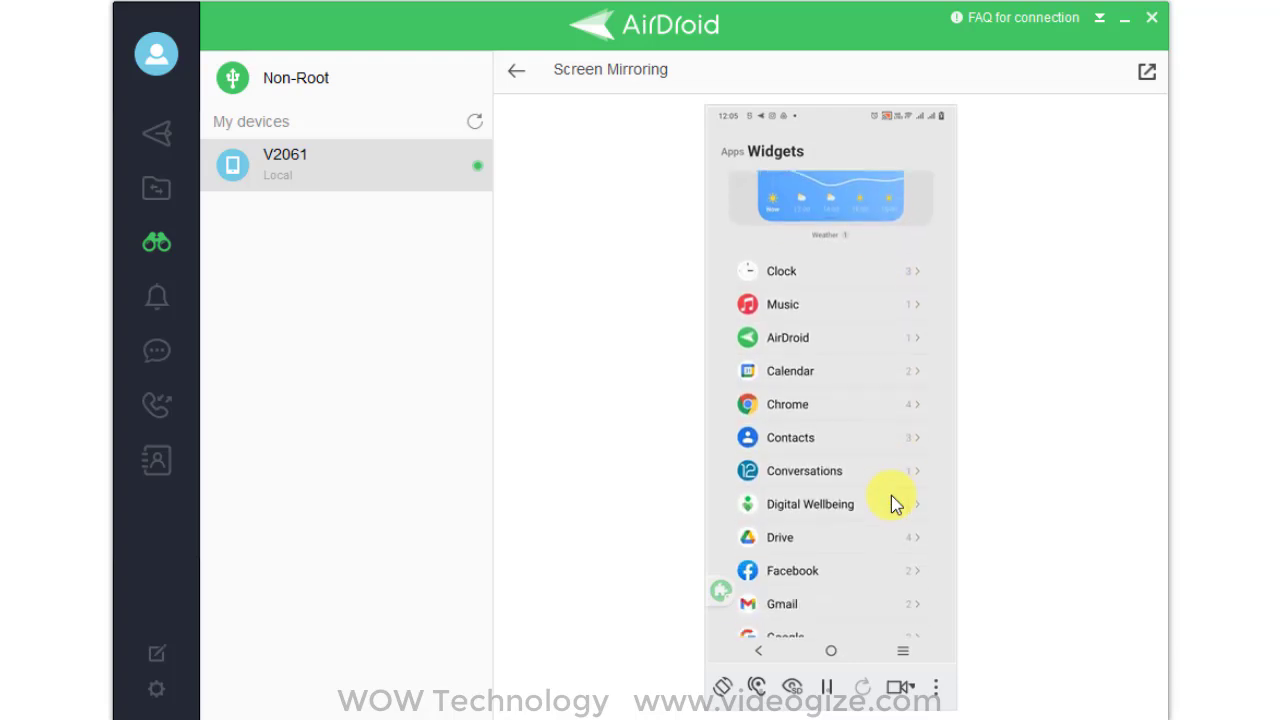
{"action": "scroll", "coordinate": [891, 495], "scroll_direction": "down", "scroll_amount": 2}
{"action": "scroll", "coordinate": [891, 495], "scroll_direction": "down", "scroll_amount": 2}
{"action": "scroll", "coordinate": [891, 495], "scroll_direction": "down", "scroll_amount": 2}
{"action": "scroll", "coordinate": [891, 495], "scroll_direction": "down", "scroll_amount": 1}
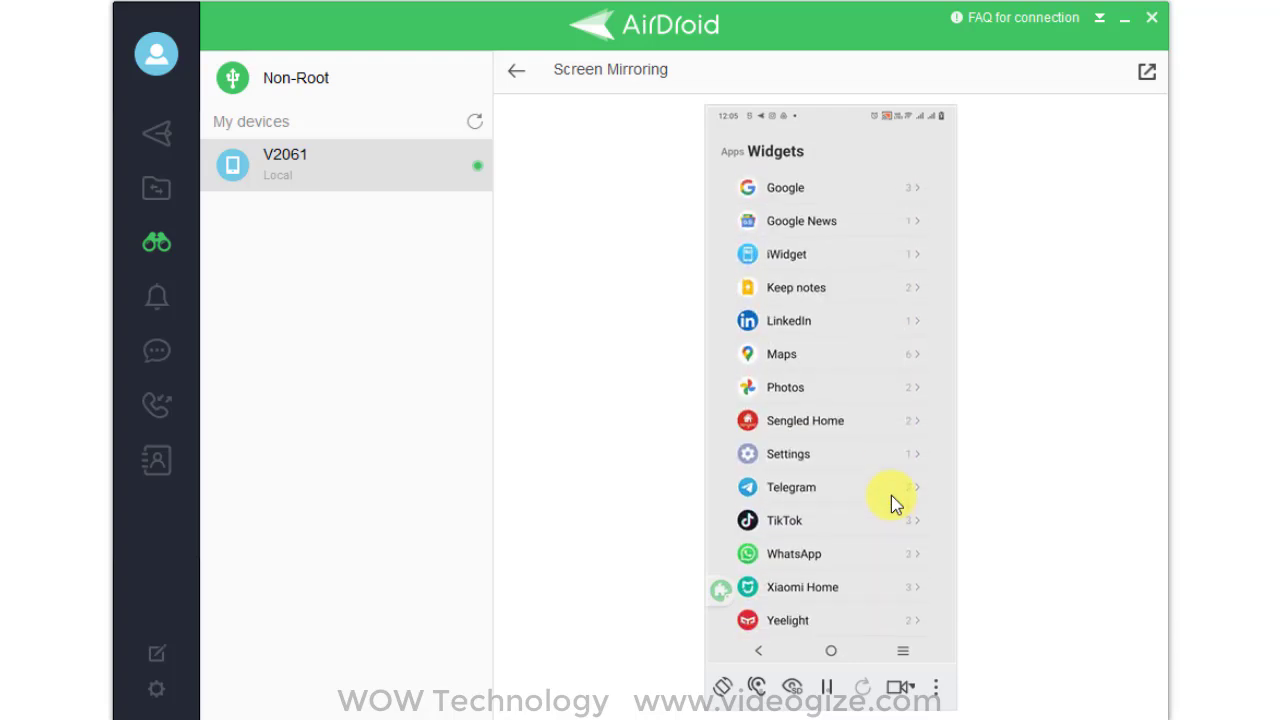
{"action": "scroll", "coordinate": [891, 495], "scroll_direction": "up", "scroll_amount": 3}
{"action": "scroll", "coordinate": [891, 495], "scroll_direction": "up", "scroll_amount": 5}
{"action": "scroll", "coordinate": [891, 495], "scroll_direction": "up", "scroll_amount": 5}
{"action": "scroll", "coordinate": [891, 495], "scroll_direction": "up", "scroll_amount": 2}
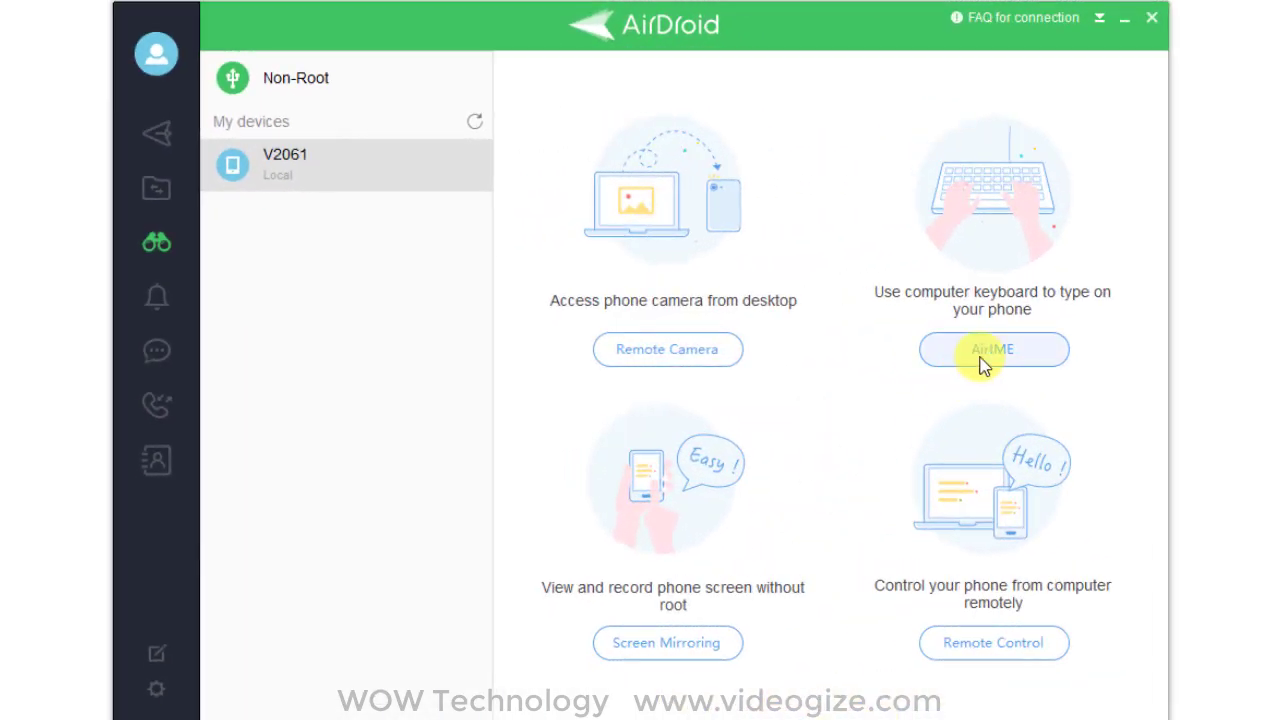
Use AirIME to type 'ou can see I am typing from my compute' into the phone's message box.
{"action": "left_click", "coordinate": [983, 362]}
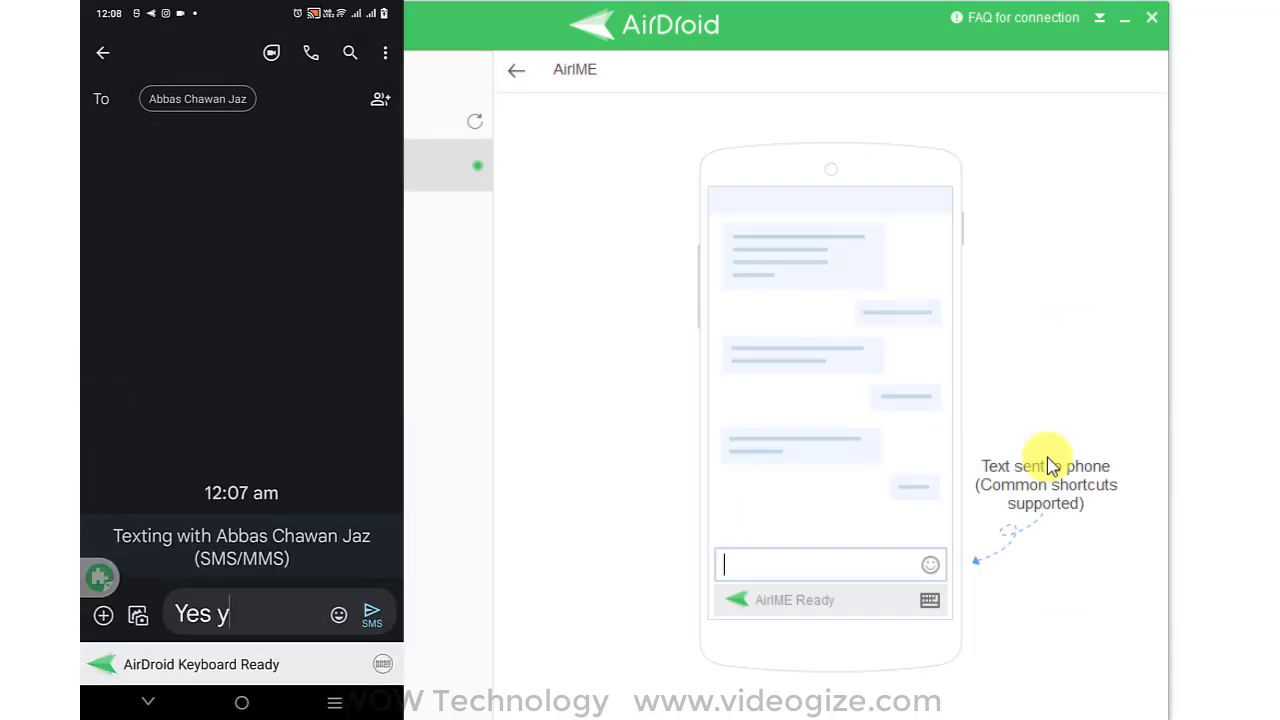
{"action": "type", "text": "ou can see I am typing"}
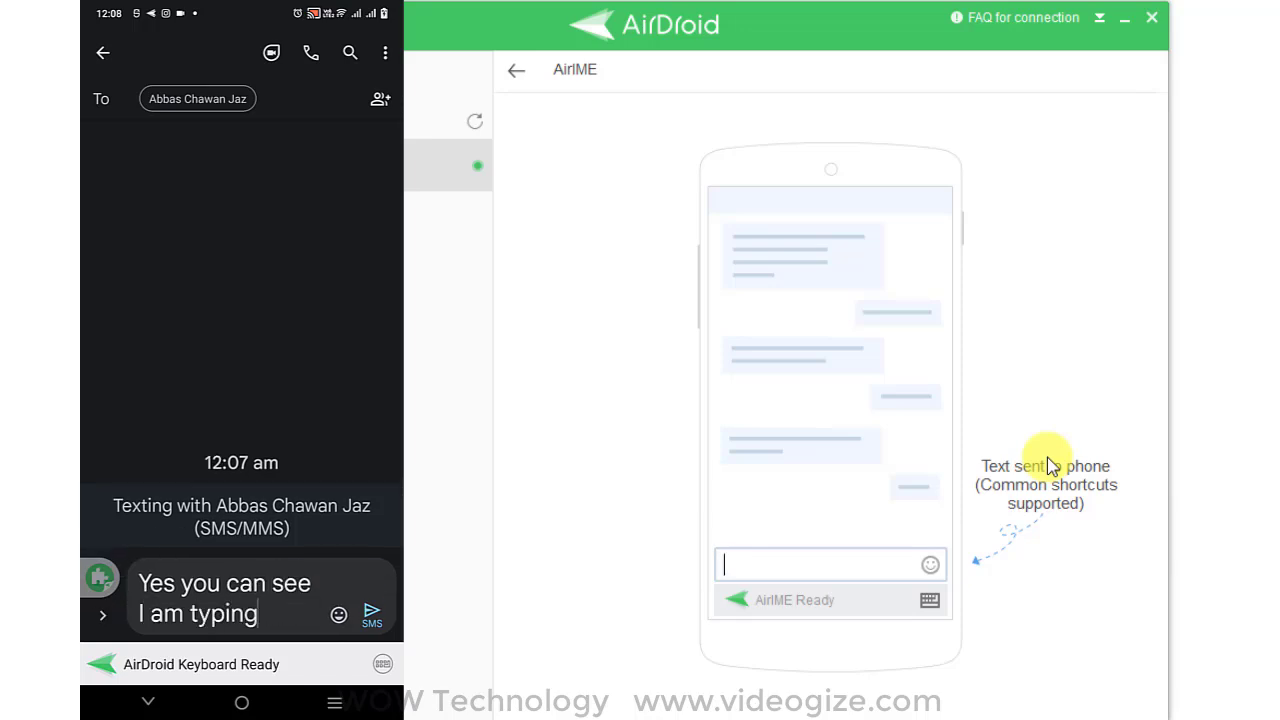
{"action": "type", "text": "from my compute"}
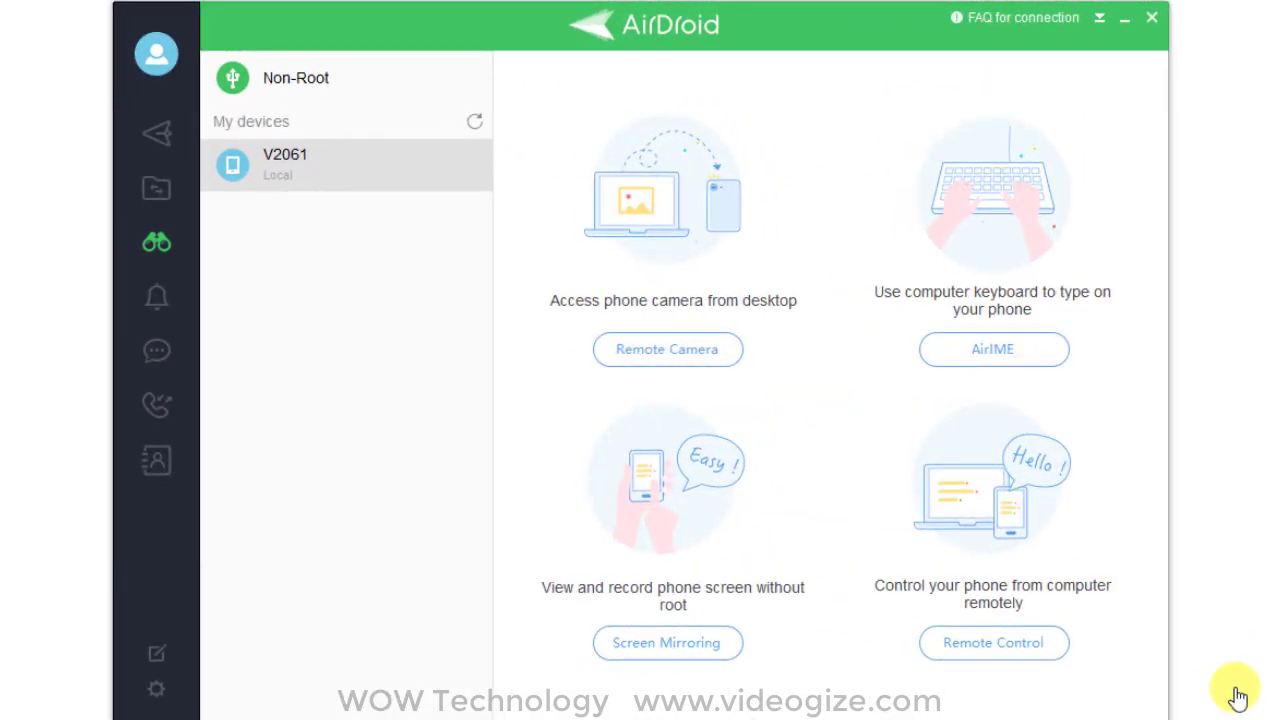
{"action": "left_click", "coordinate": [1010, 643]}
Via Remote Control, launch Chrome, scroll through videogize.com, and return the phone home.
{"action": "left_click_drag", "start_coordinate": [842, 474], "coordinate": [640, 485]}
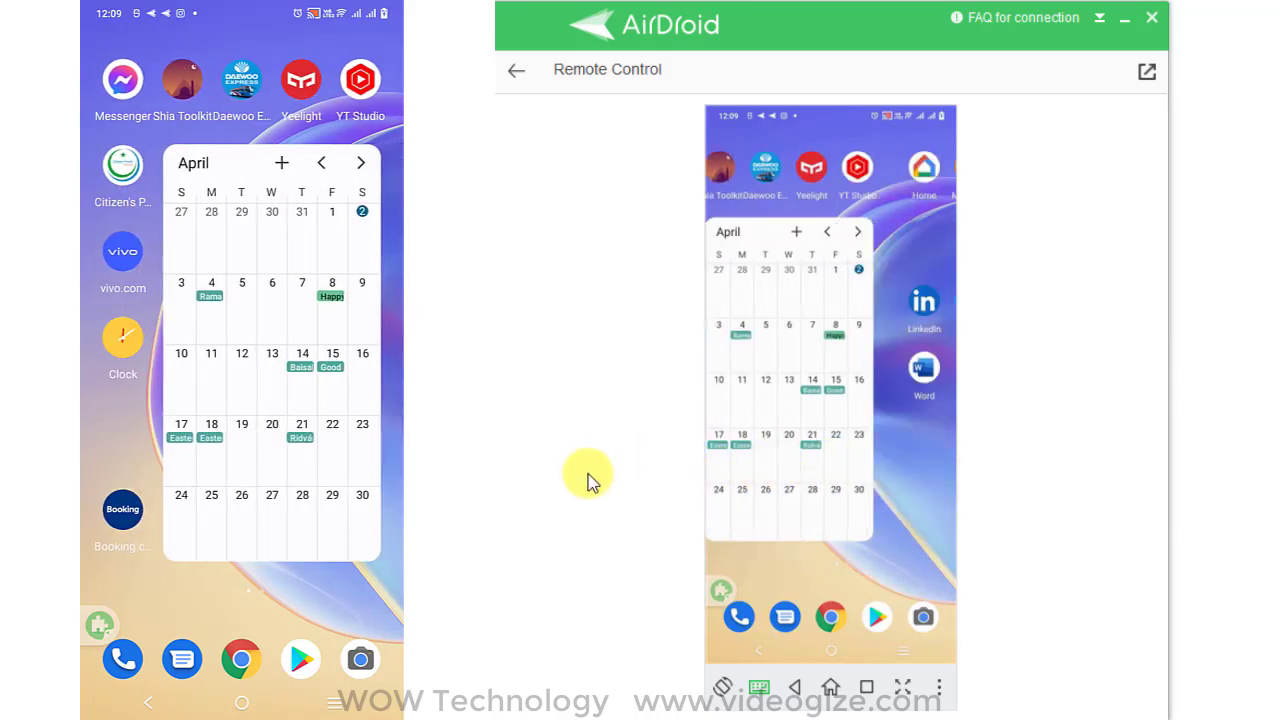
{"action": "left_click_drag", "start_coordinate": [766, 486], "coordinate": [831, 485]}
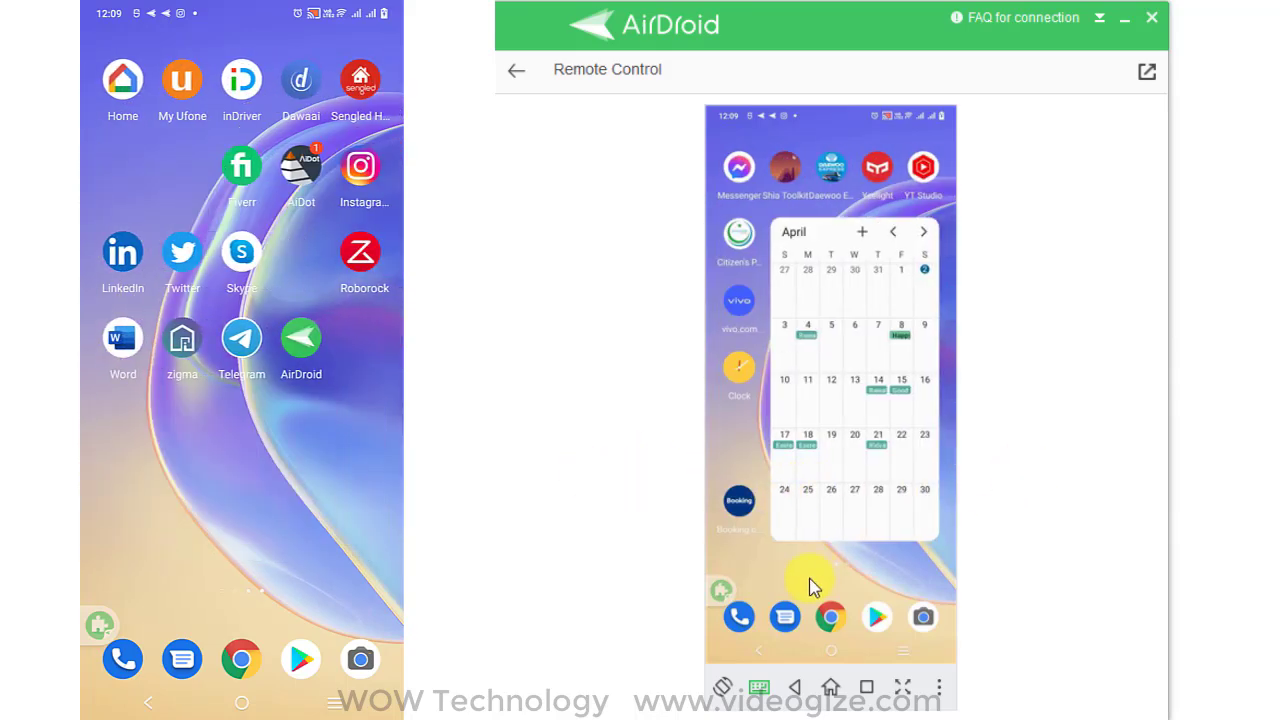
{"action": "left_click", "coordinate": [831, 620]}
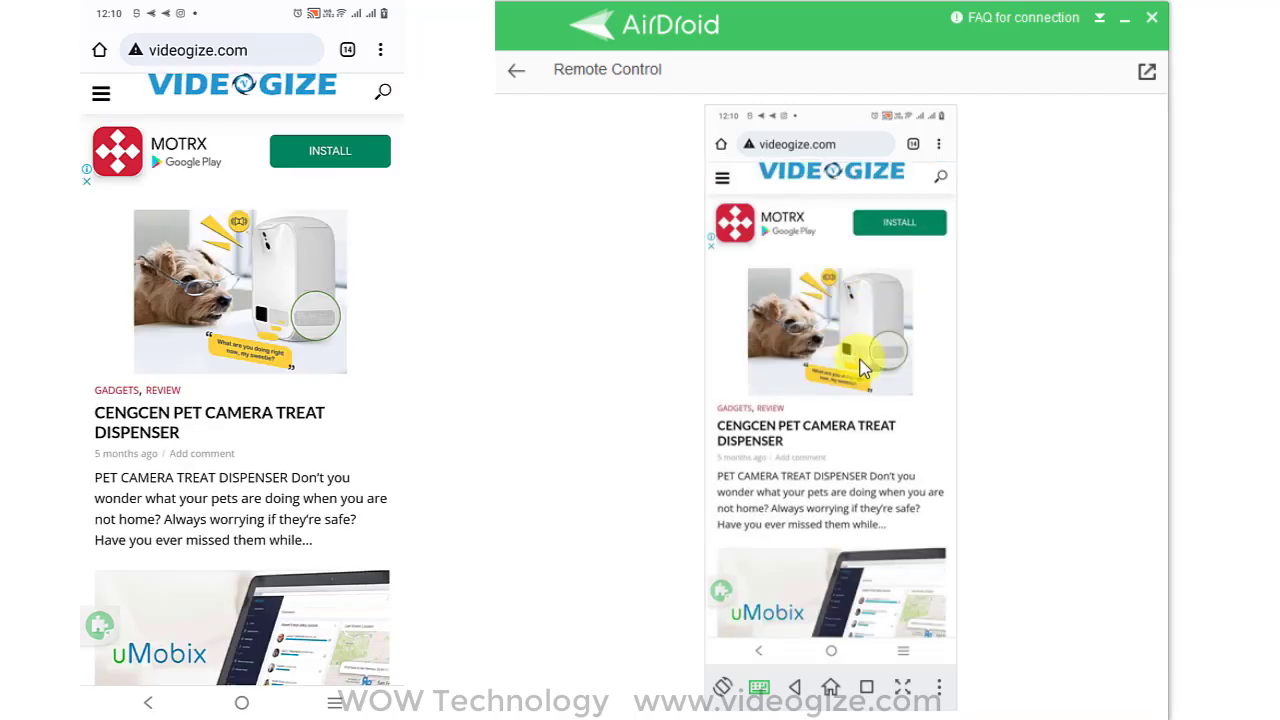
{"action": "scroll", "coordinate": [910, 420], "scroll_direction": "down", "scroll_amount": 4}
{"action": "scroll", "coordinate": [905, 435], "scroll_direction": "down", "scroll_amount": 2}
{"action": "scroll", "coordinate": [903, 350], "scroll_direction": "down", "scroll_amount": 2}
{"action": "scroll", "coordinate": [900, 380], "scroll_direction": "down", "scroll_amount": 3}
{"action": "scroll", "coordinate": [898, 445], "scroll_direction": "down", "scroll_amount": 3}
{"action": "scroll", "coordinate": [894, 486], "scroll_direction": "down", "scroll_amount": 3}
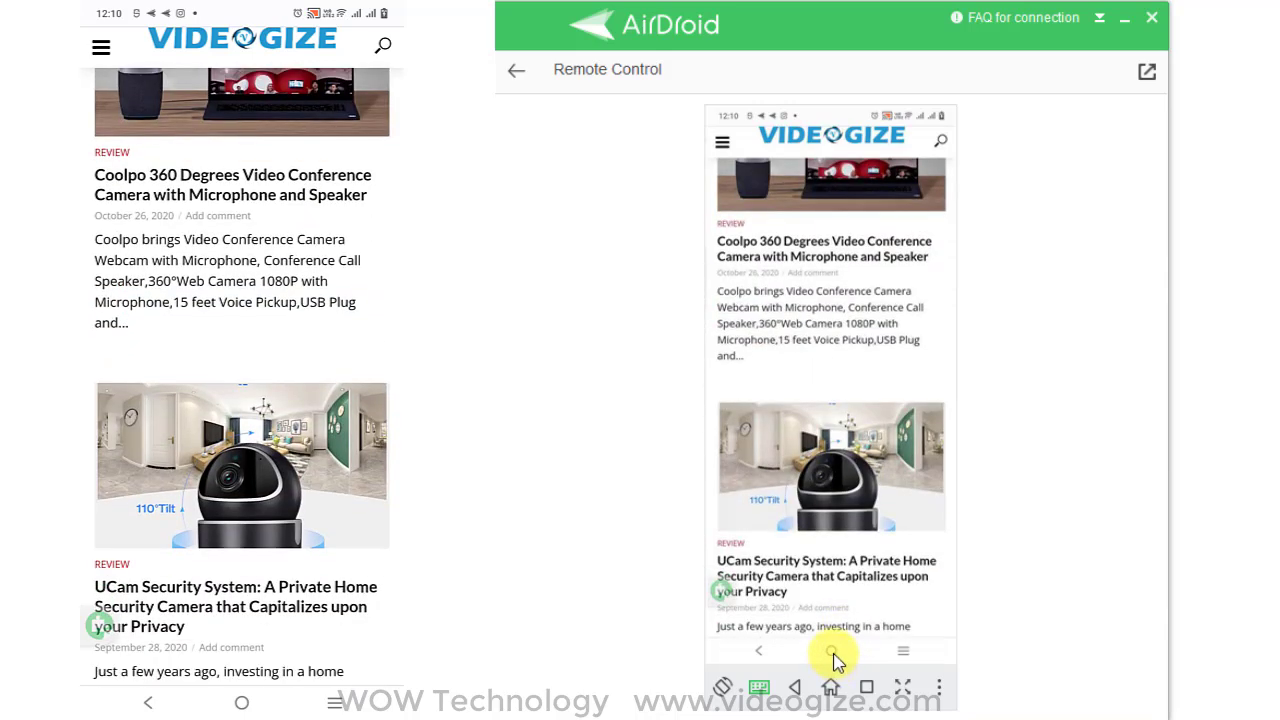
{"action": "left_click", "coordinate": [834, 660]}
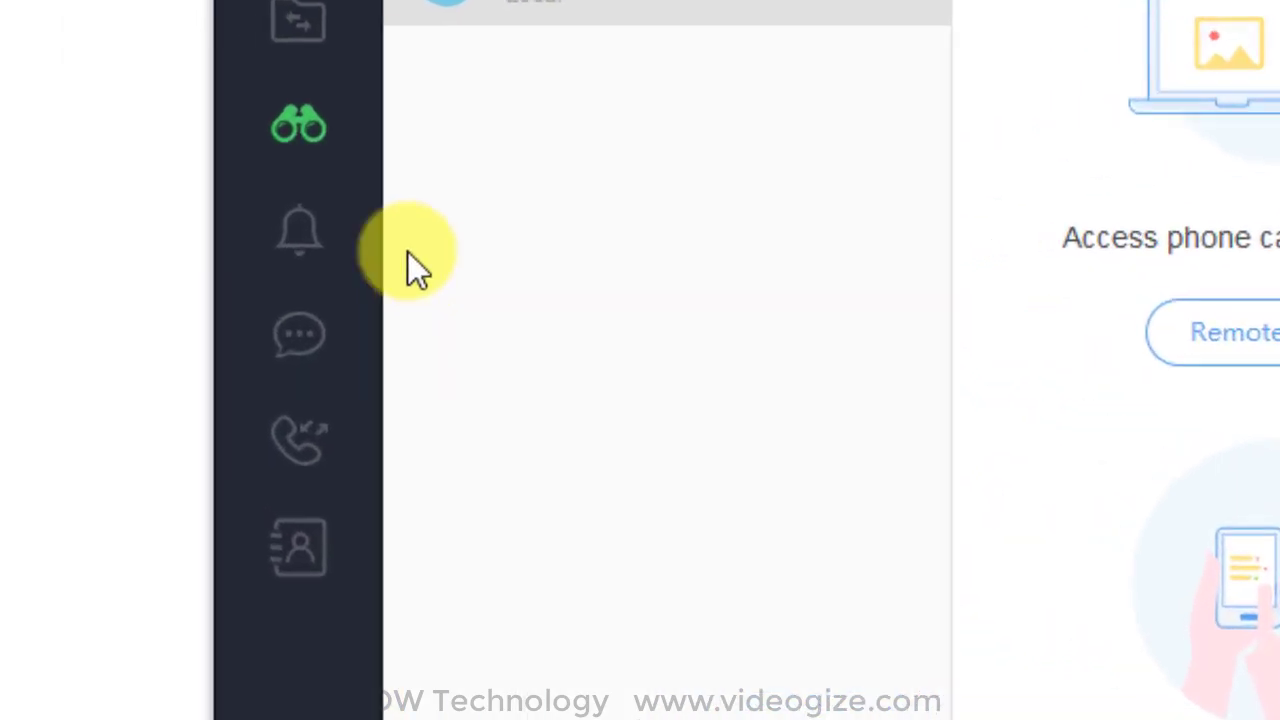
Show V2061's notifications, switching between Blocked and All tabs and ending on the empty All list.
{"action": "left_click", "coordinate": [303, 251]}
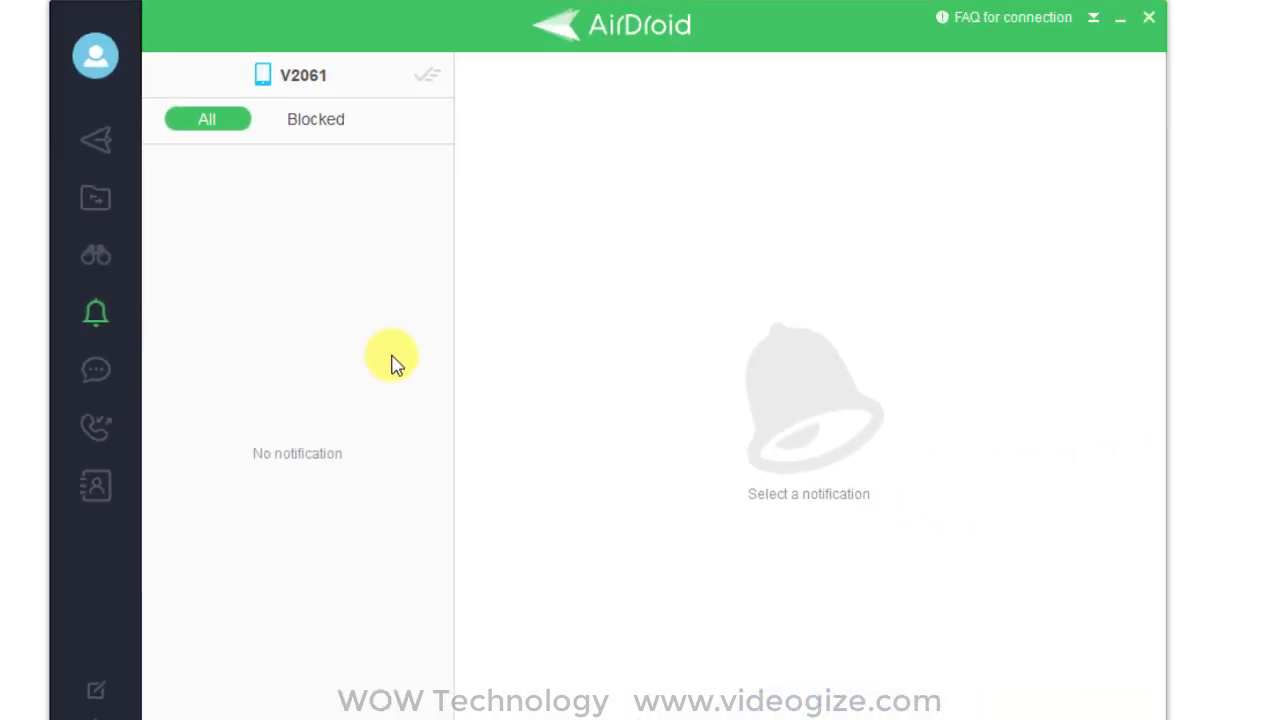
{"action": "left_click", "coordinate": [330, 128]}
{"action": "left_click", "coordinate": [220, 128]}
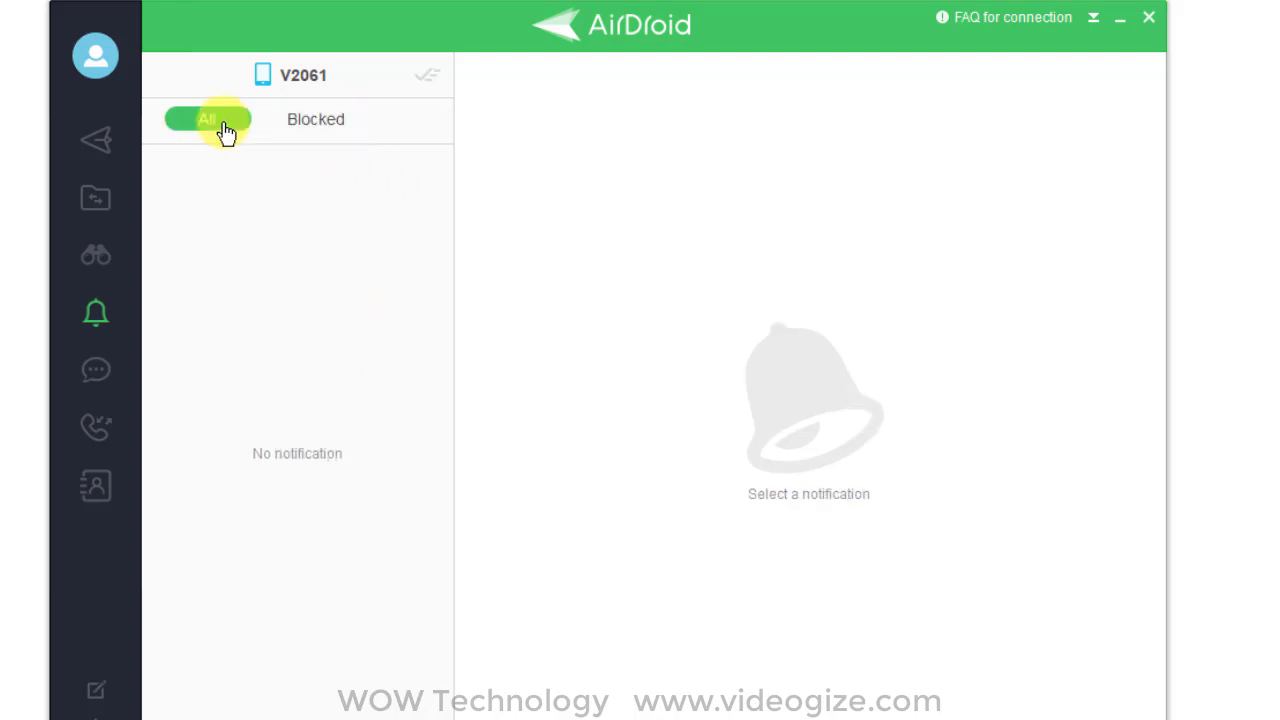
{"action": "left_click", "coordinate": [326, 131]}
{"action": "left_click", "coordinate": [212, 130]}
{"action": "left_click", "coordinate": [318, 128]}
{"action": "left_click", "coordinate": [213, 134]}
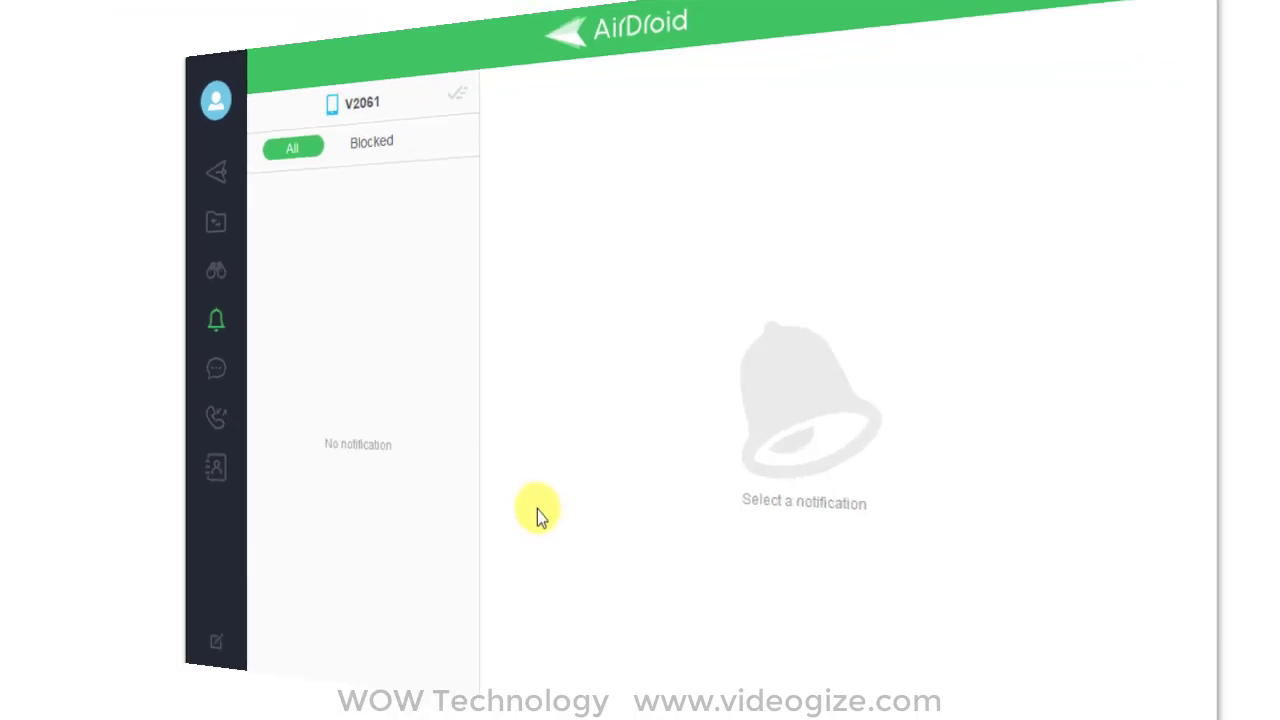
Start a new SMS to Zoe and begin the greeting 'Hi, Zoe I am John from WOW Technology YouTube Channel.' from WOW Technology.
{"action": "left_click", "coordinate": [201, 343]}
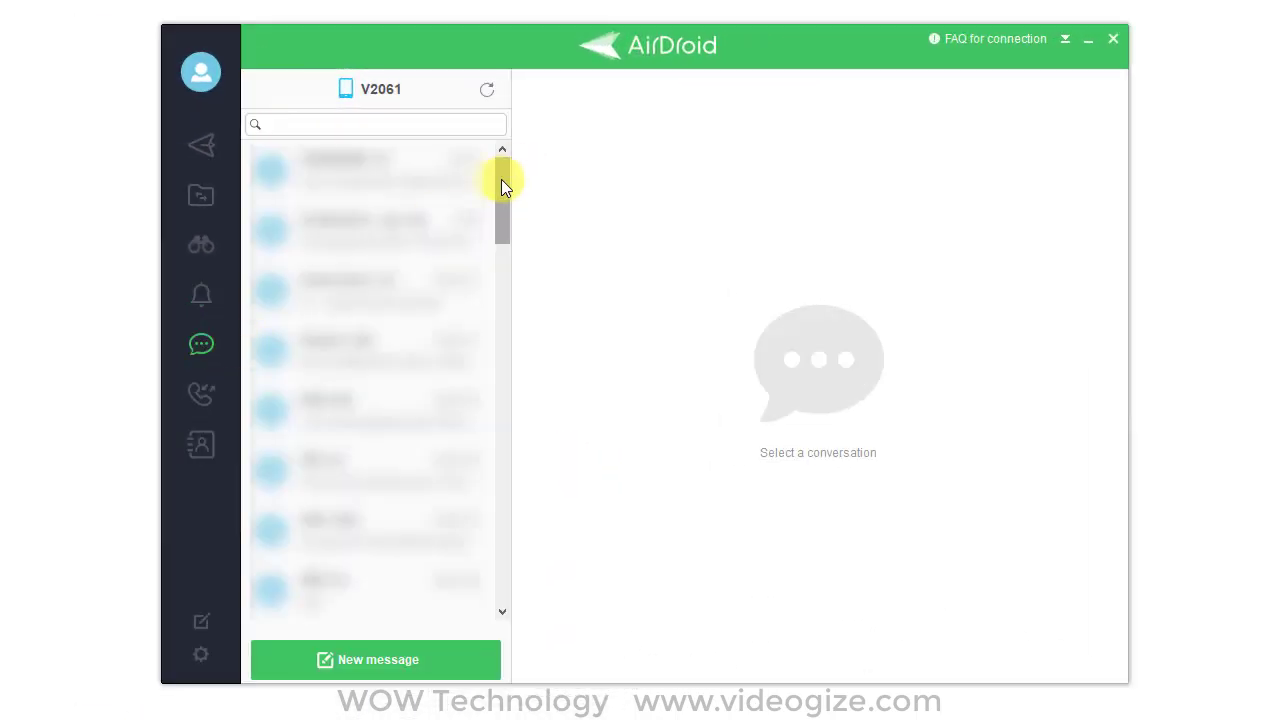
{"action": "left_click_drag", "start_coordinate": [501, 180], "coordinate": [499, 403]}
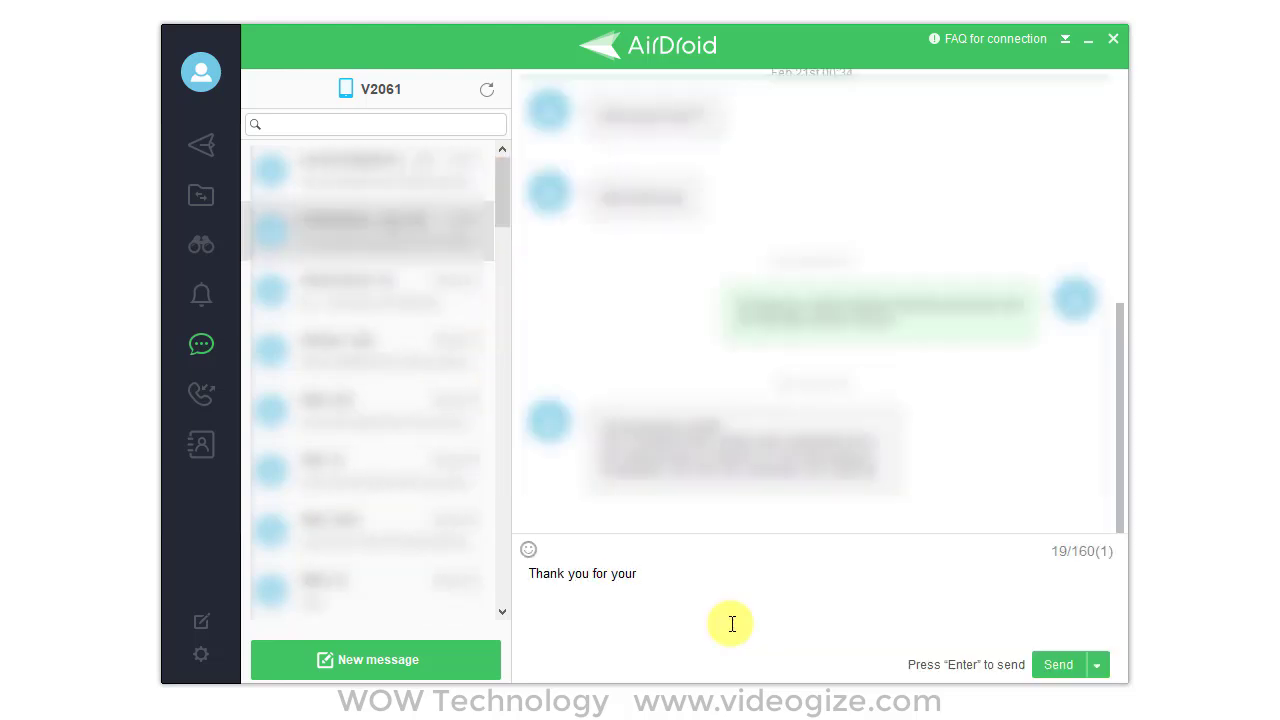
{"action": "type", "text": "."}
{"action": "left_click", "coordinate": [443, 668]}
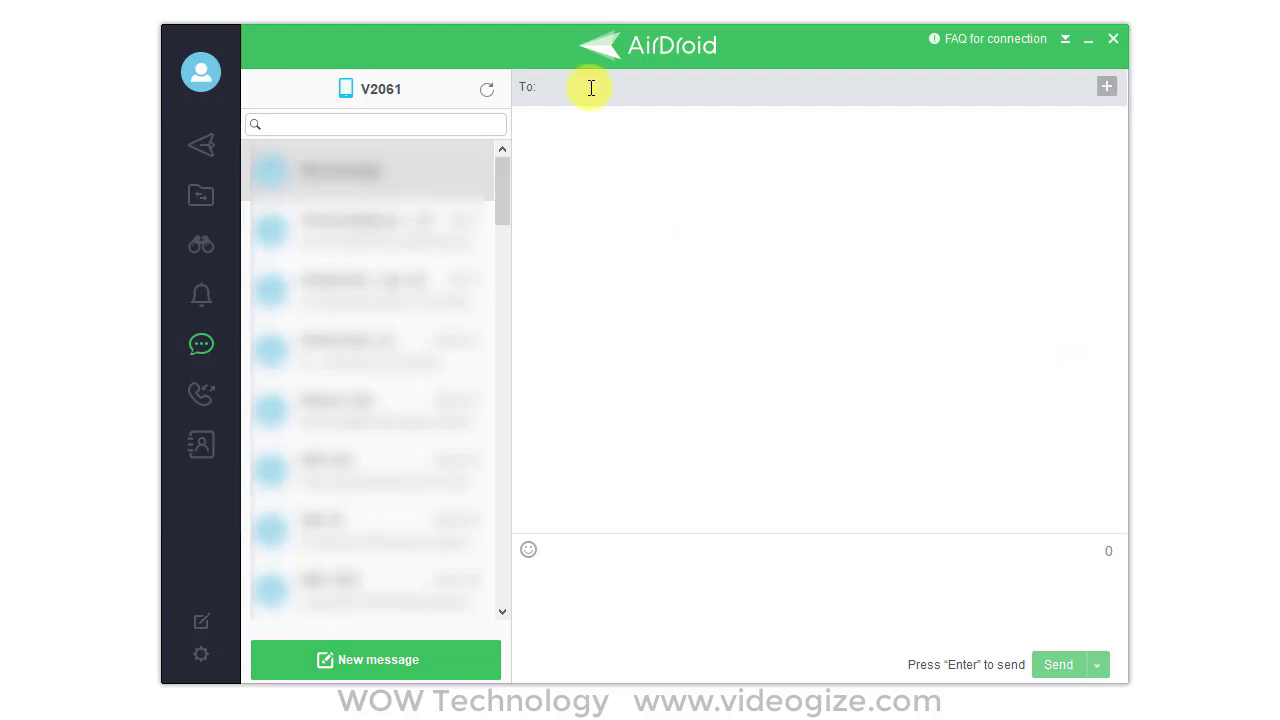
{"action": "left_click", "coordinate": [1106, 87]}
{"action": "left_click", "coordinate": [830, 289]}
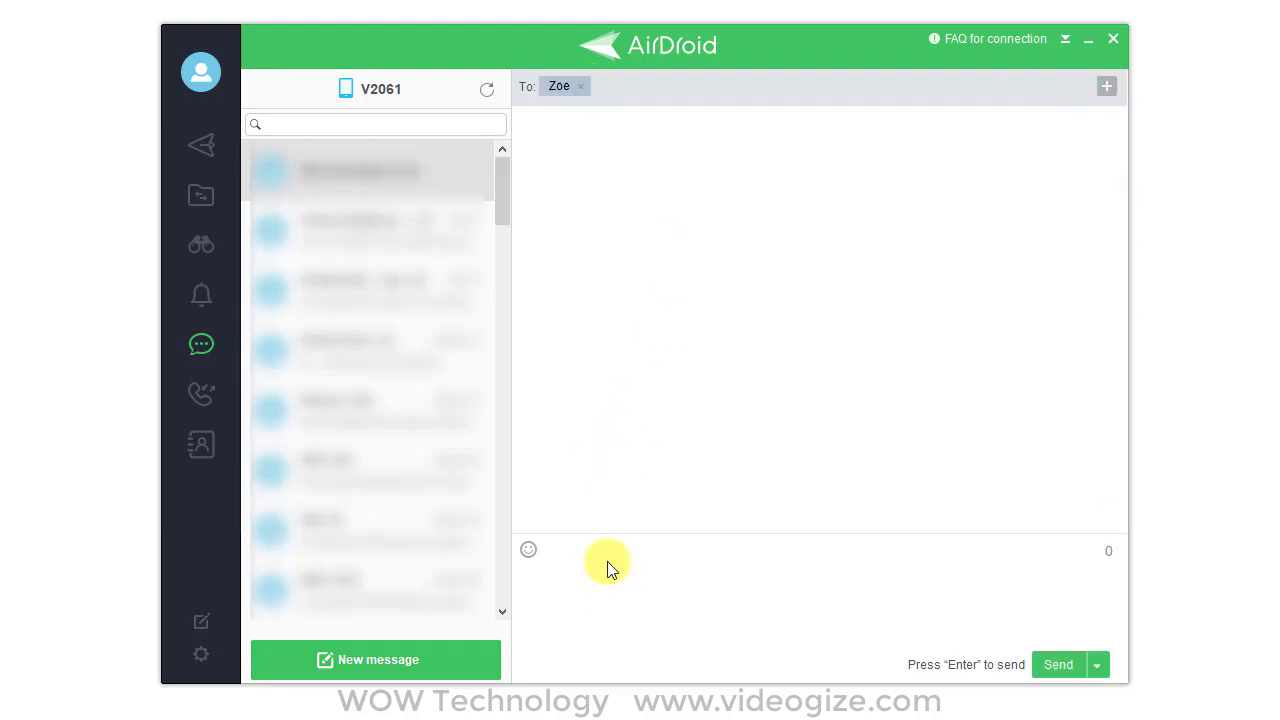
{"action": "left_click", "coordinate": [623, 626]}
{"action": "type", "text": "Hi, Zoe I am John from WOW Technology YouTube Channel."}
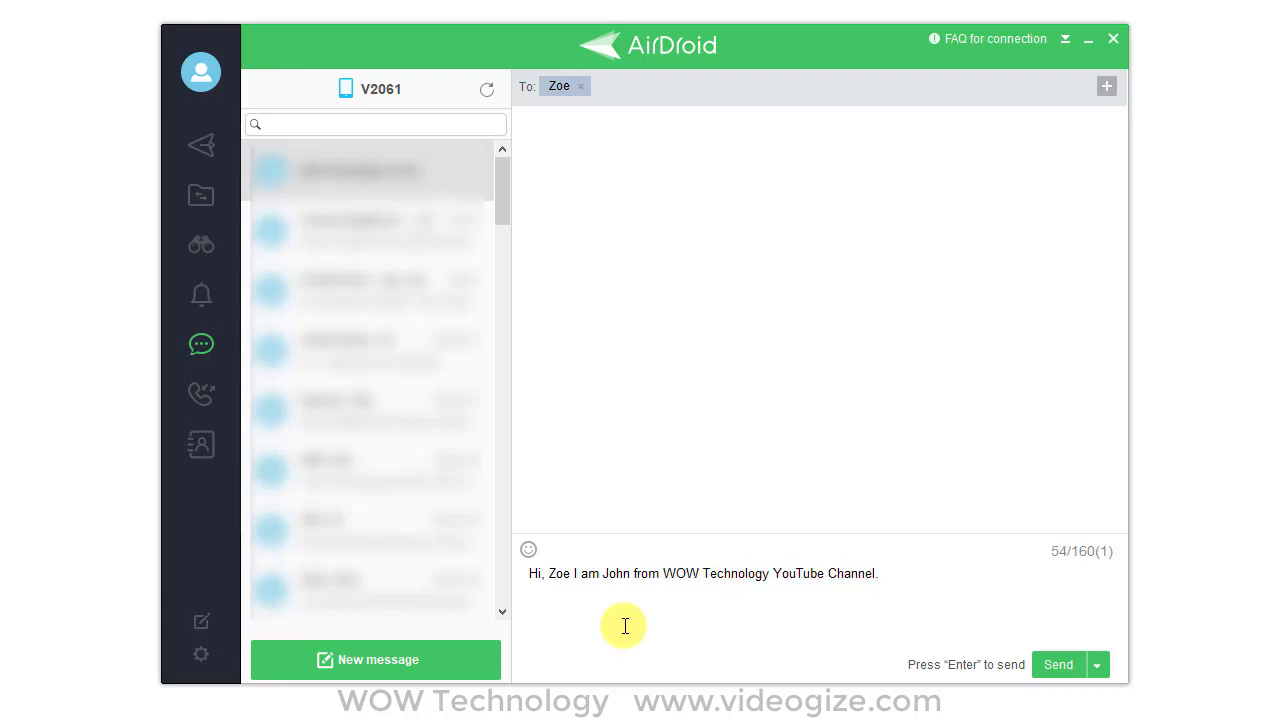
Review the phone's call log, filtering Missed then All, and view the second call's details.
{"action": "left_click", "coordinate": [205, 395]}
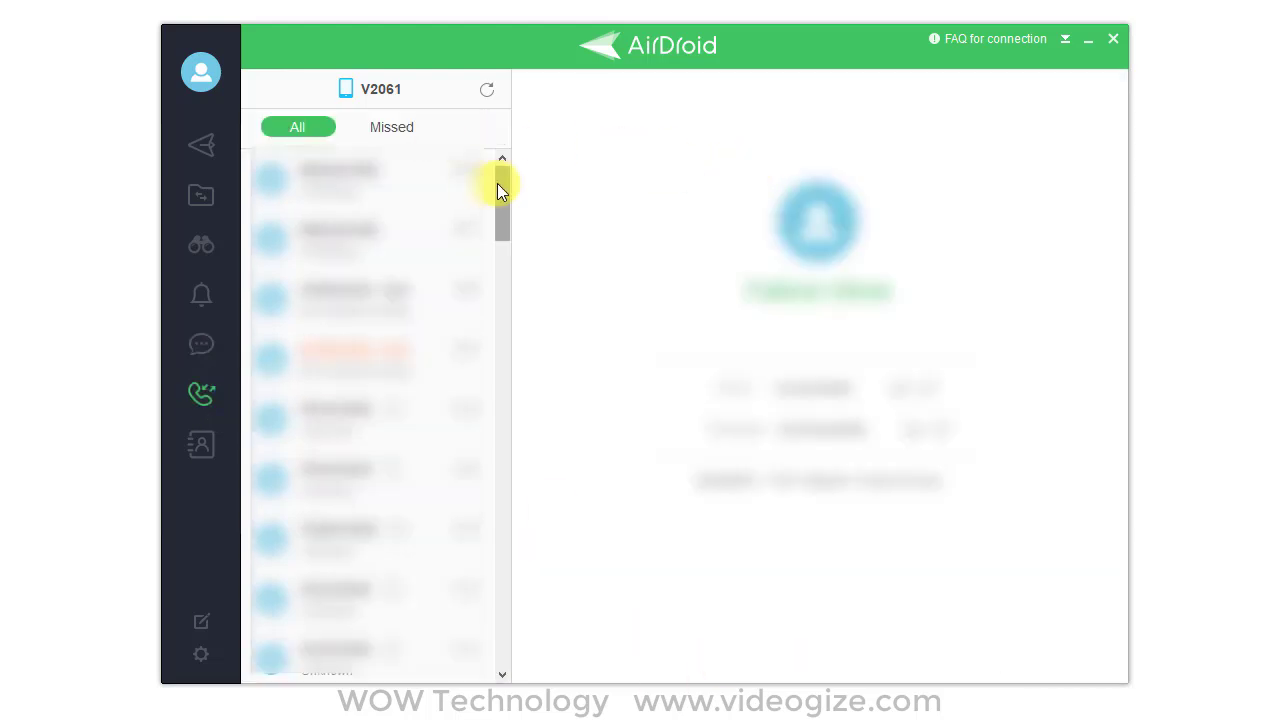
{"action": "left_click", "coordinate": [392, 127]}
{"action": "left_click", "coordinate": [298, 128]}
{"action": "mouse_move", "coordinate": [510, 200]}
{"action": "left_mouse_down"}
{"action": "mouse_move", "coordinate": [531, 582]}
{"action": "mouse_move", "coordinate": [471, 251]}
{"action": "left_mouse_up"}
{"action": "left_click", "coordinate": [365, 240]}
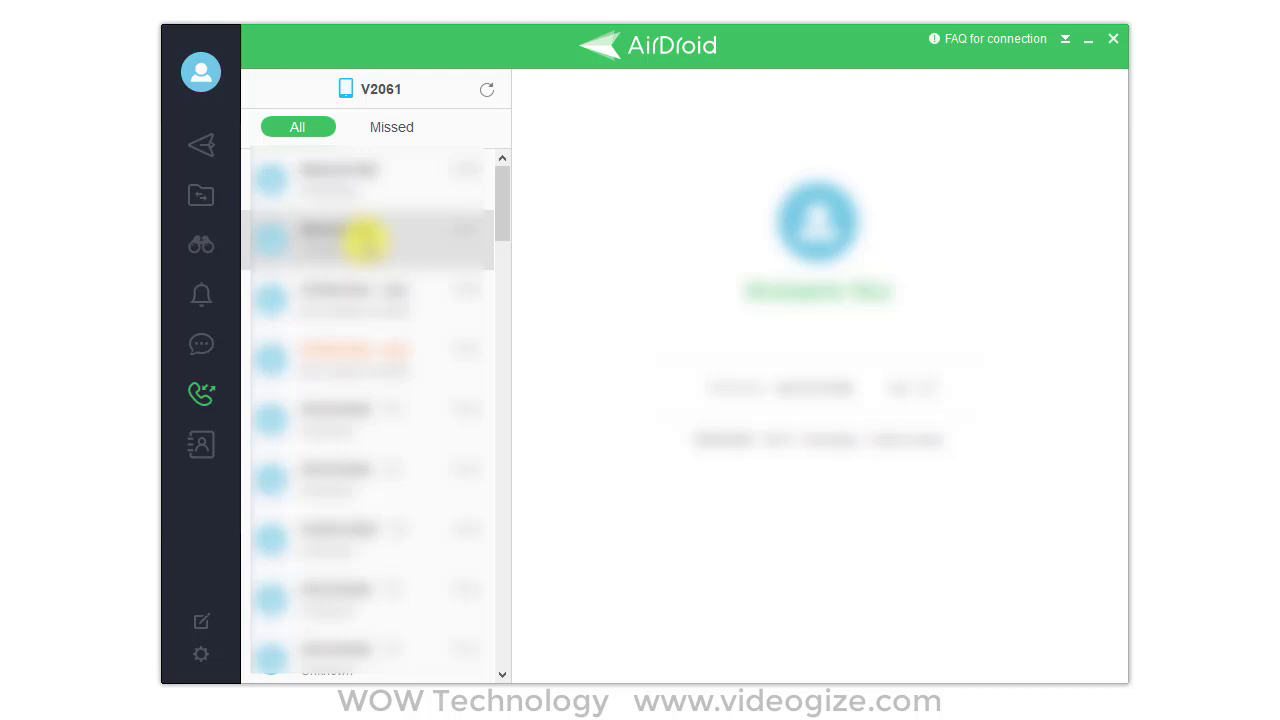
Browse the phone's contact list and view two contacts' details.
{"action": "left_click", "coordinate": [397, 213]}
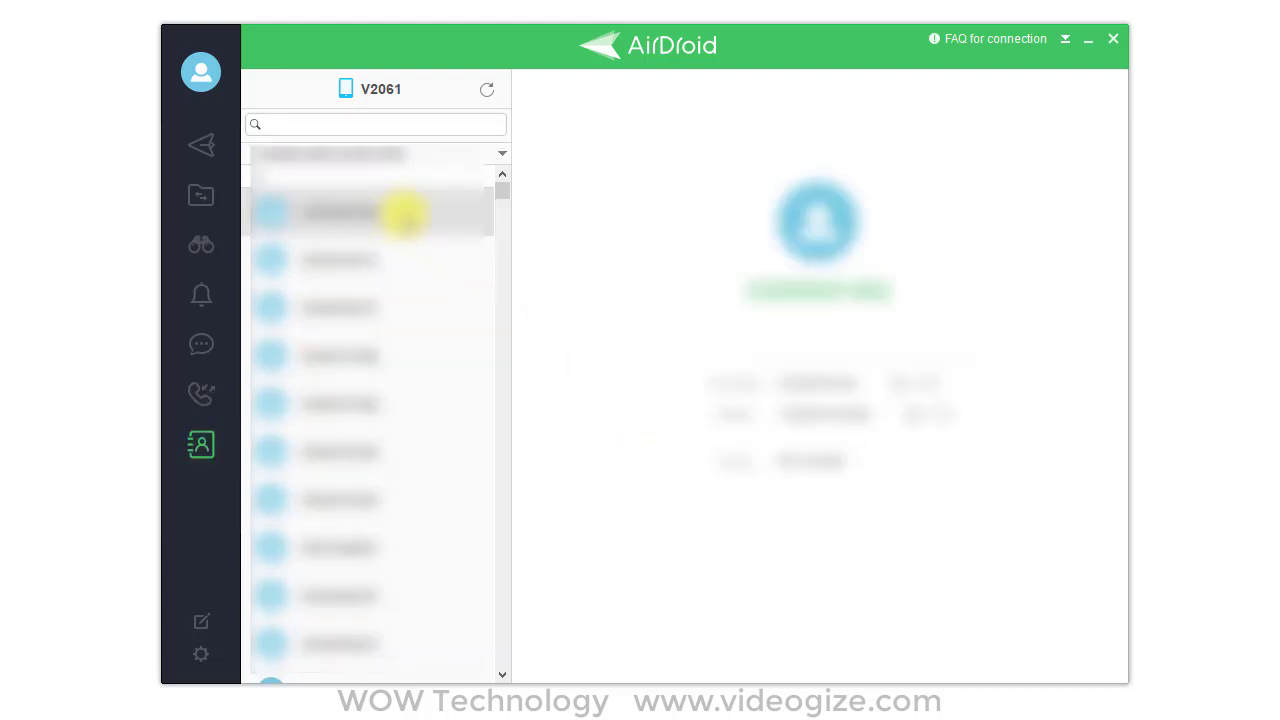
{"action": "left_click", "coordinate": [352, 360]}
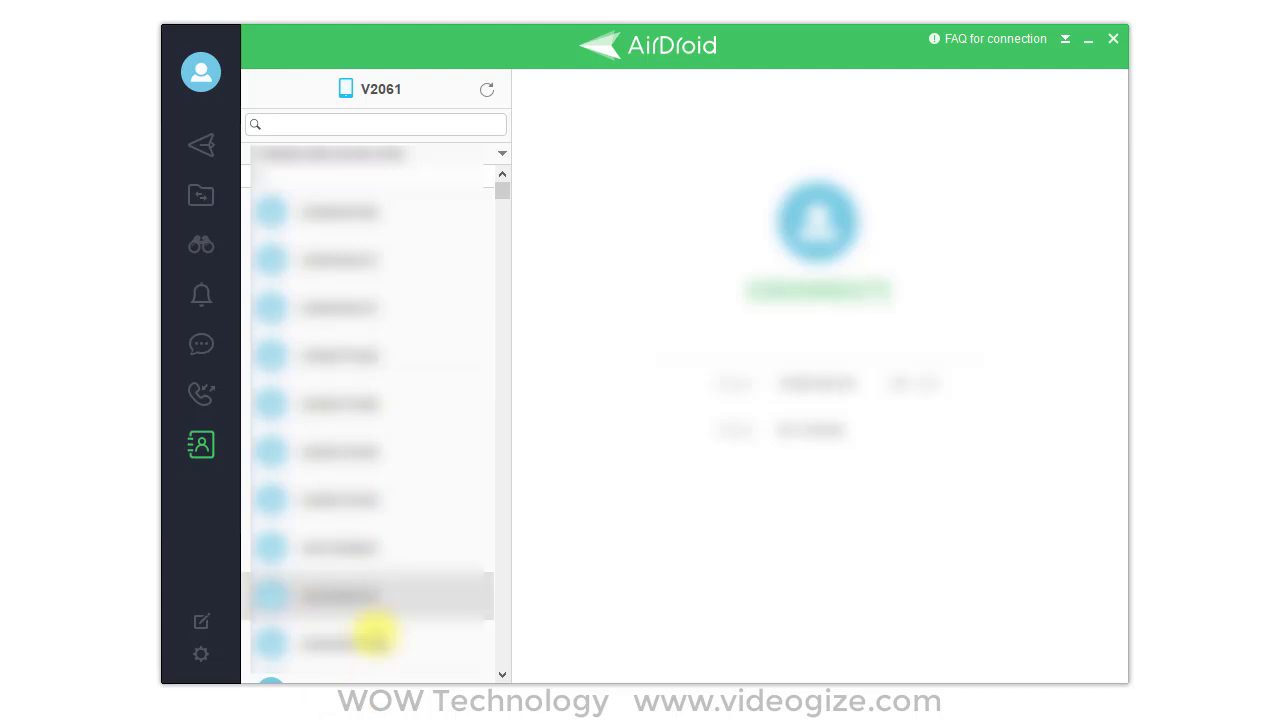
{"action": "scroll", "coordinate": [343, 560], "scroll_direction": "down", "scroll_amount": 5}
{"action": "left_click", "coordinate": [343, 530]}
{"action": "scroll", "coordinate": [340, 580], "scroll_direction": "down", "scroll_amount": 5}
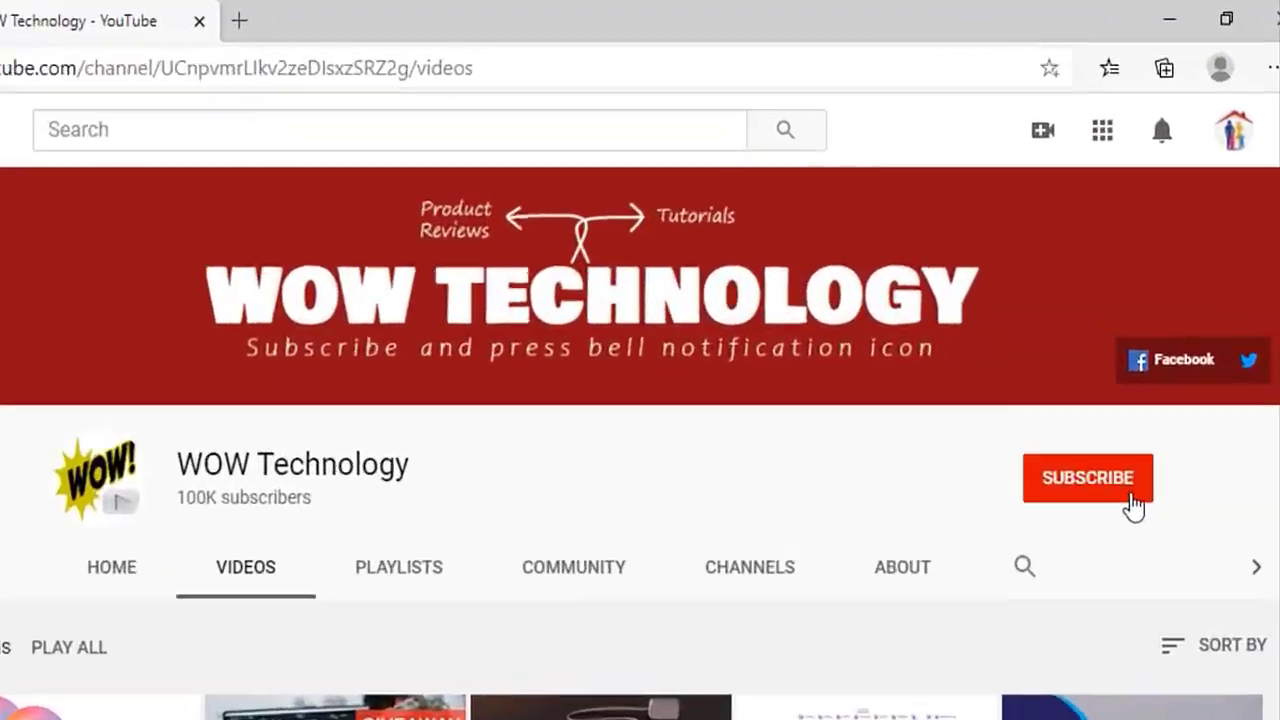
Subscribe to the WOW Technology channel from its videos page.
{"action": "left_click", "coordinate": [1126, 376]}
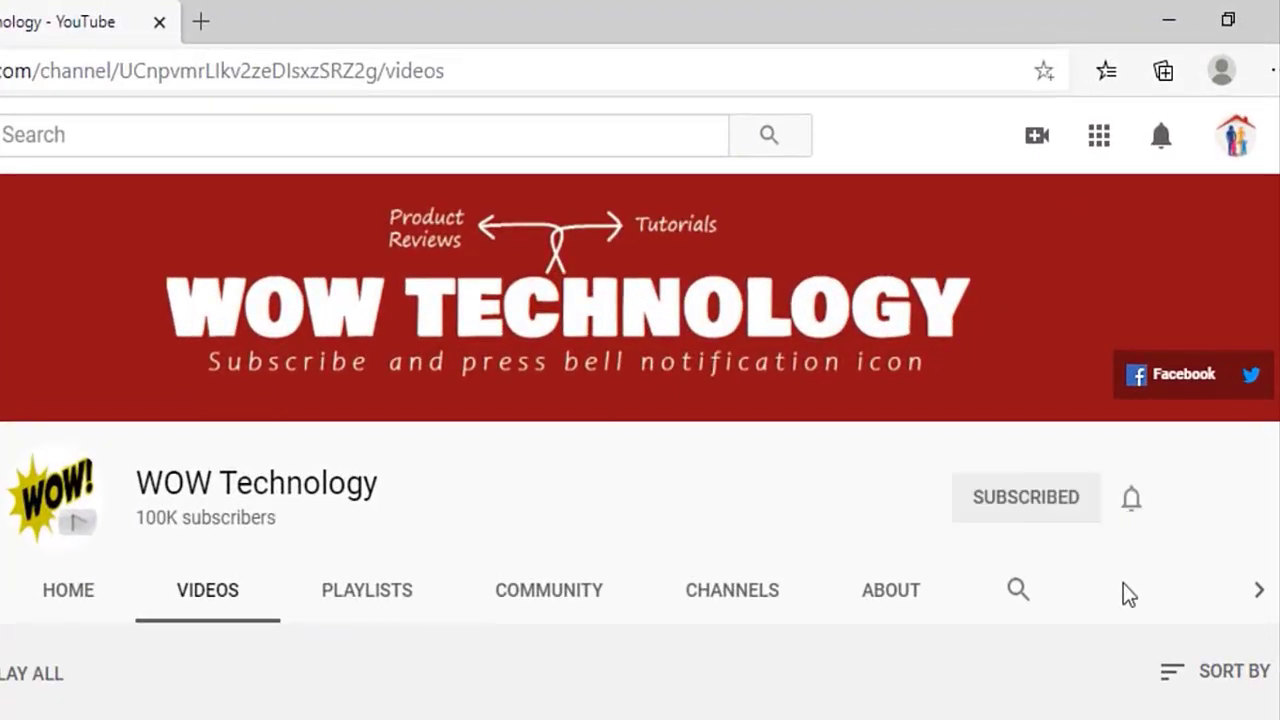